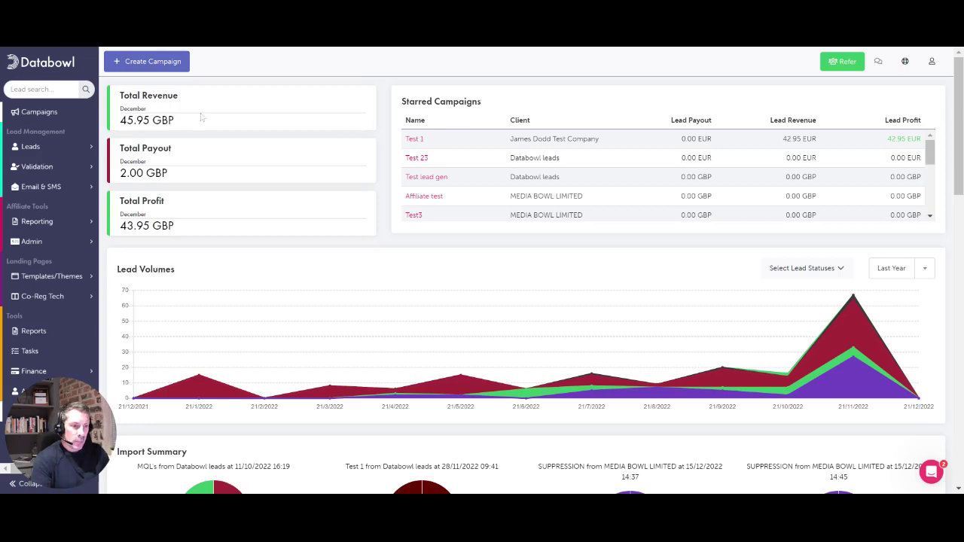
# - Create a campaign named "better leads please" with the Lead Generation type, United Kingdom and Pound Sterling selected
pyautogui.click(166, 61)
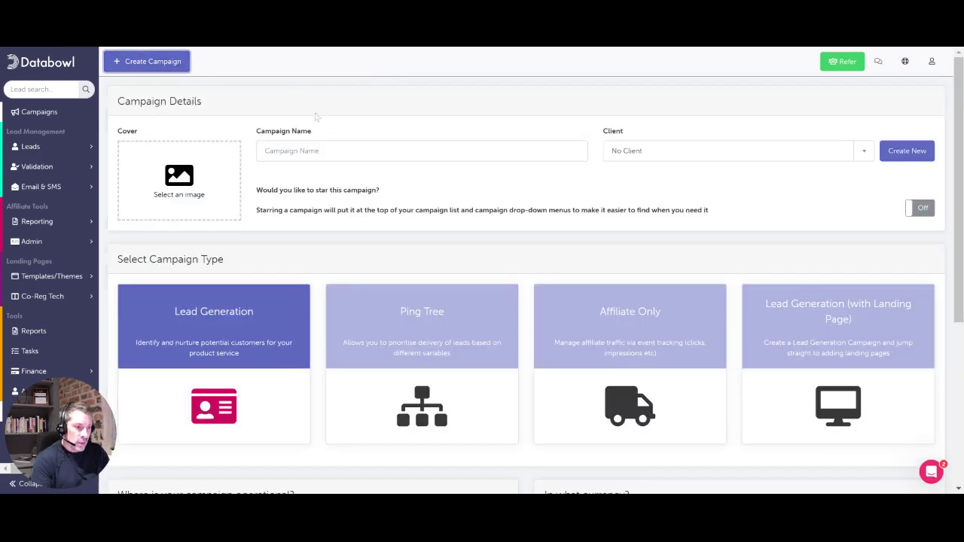
pyautogui.click(316, 151)
pyautogui.write('be')
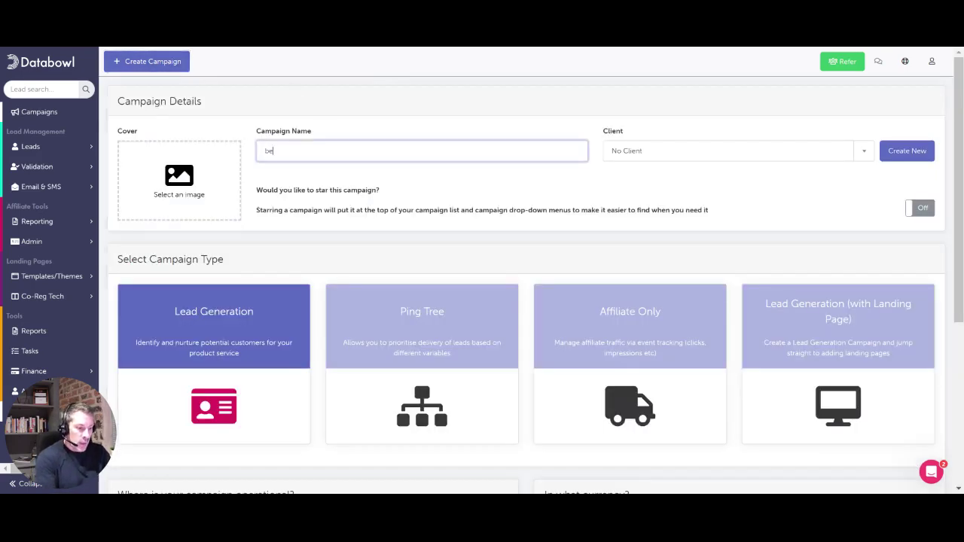
pyautogui.write('tter leads please')
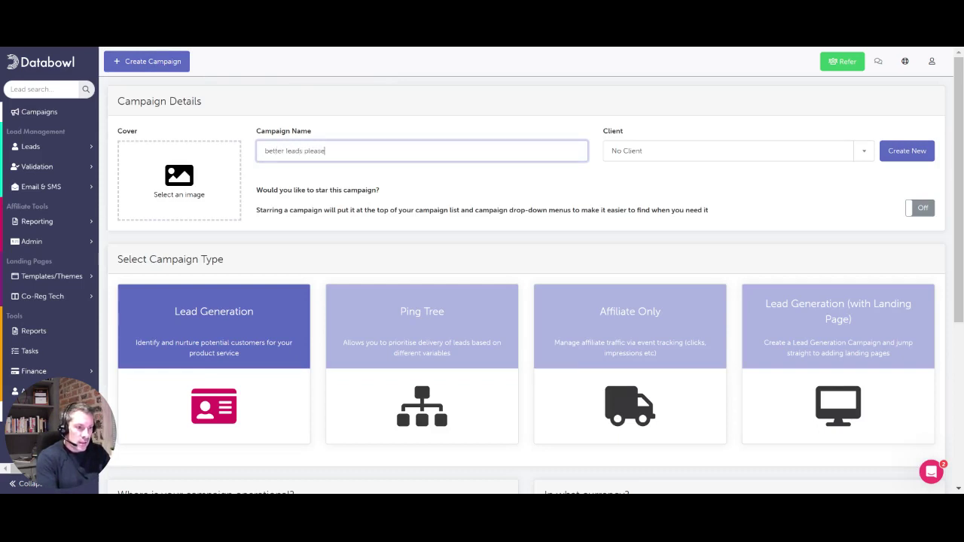
pyautogui.scroll(-1, 325, 243)
pyautogui.scroll(-1, 326, 242)
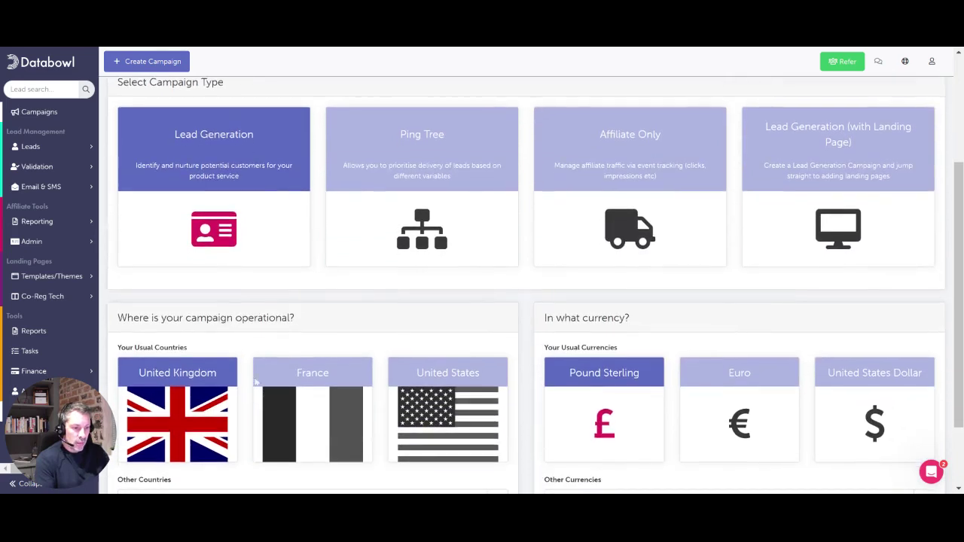
pyautogui.scroll(-1, 527, 367)
pyautogui.scroll(-1, 527, 364)
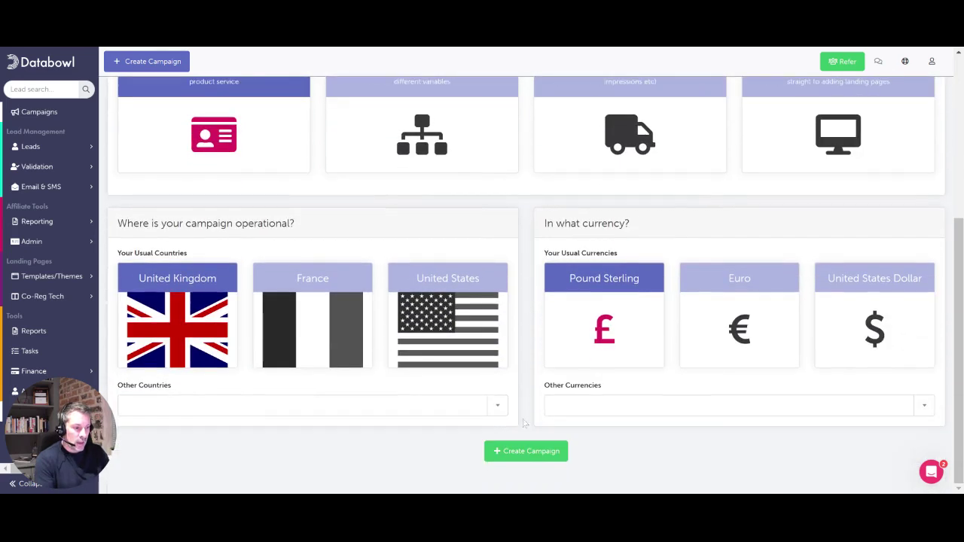
pyautogui.click(531, 457)
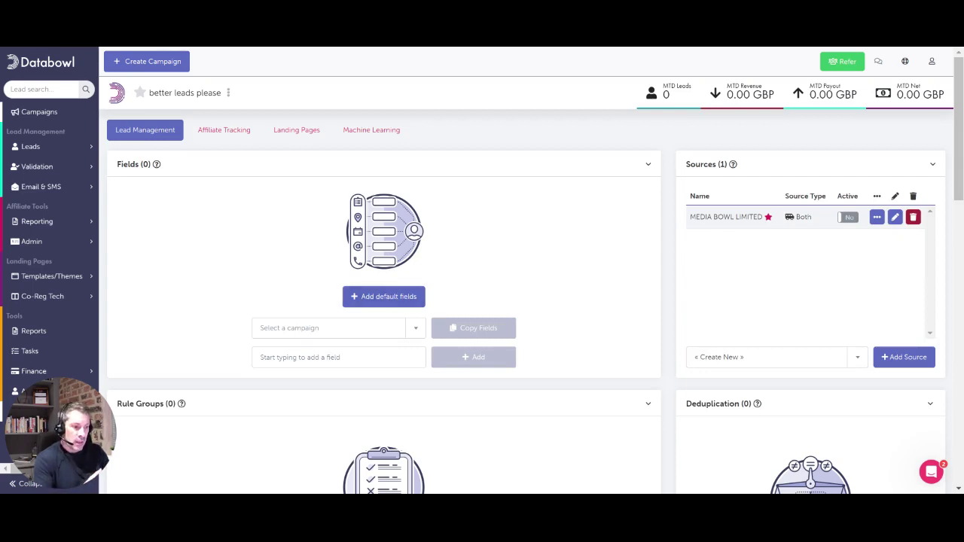
# - Add the default fields to the campaign and look through the resulting field list
pyautogui.click(402, 296)
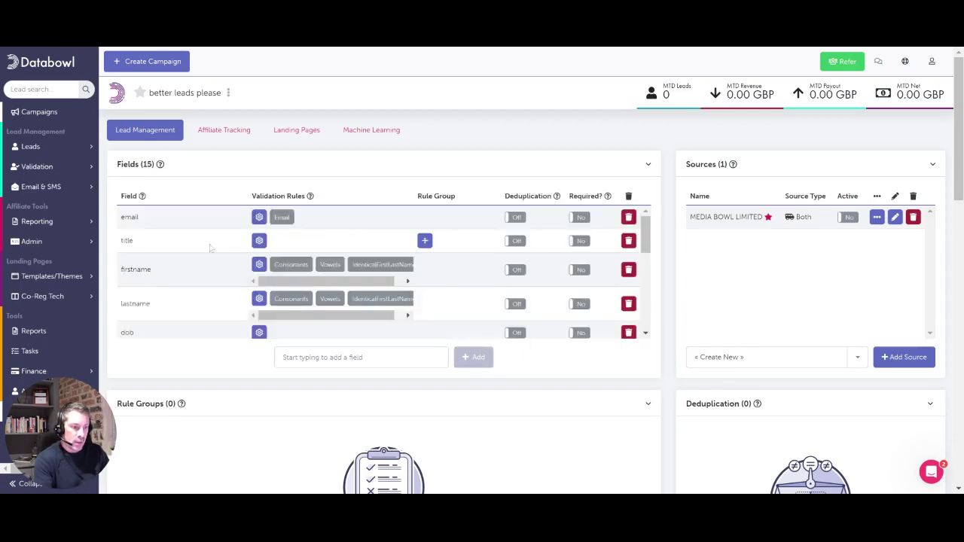
pyautogui.scroll(-2, 211, 248)
pyautogui.scroll(2, 211, 248)
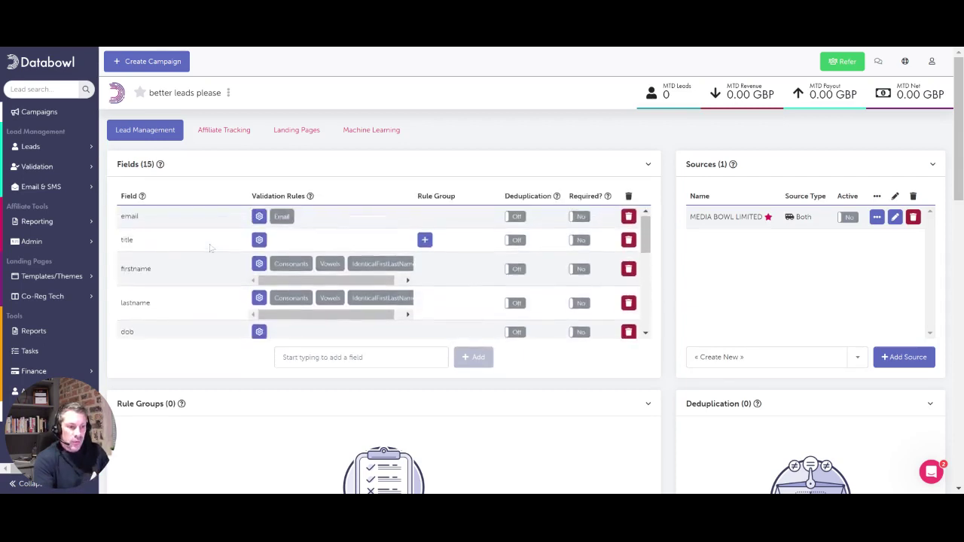
pyautogui.scroll(-3, 211, 248)
pyautogui.scroll(-5, 338, 271)
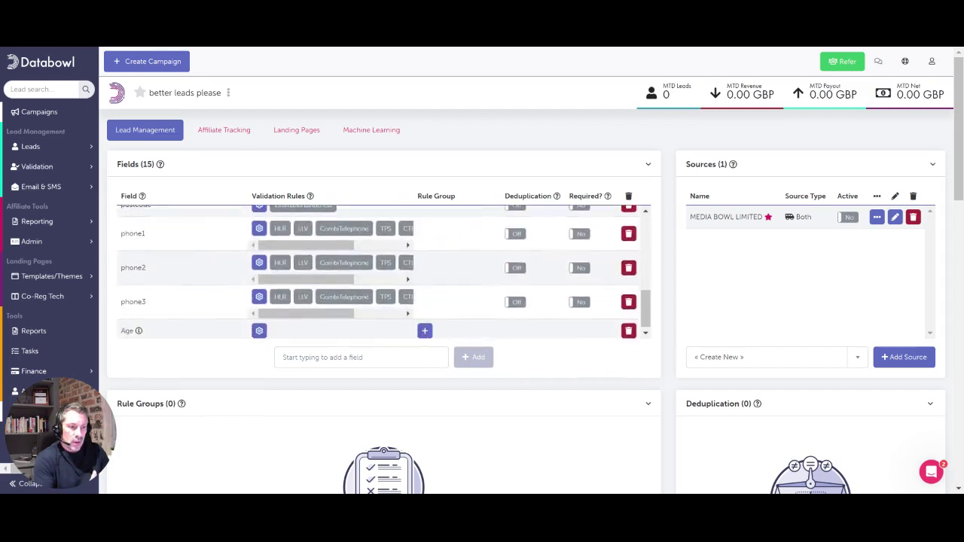
pyautogui.scroll(7, 339, 271)
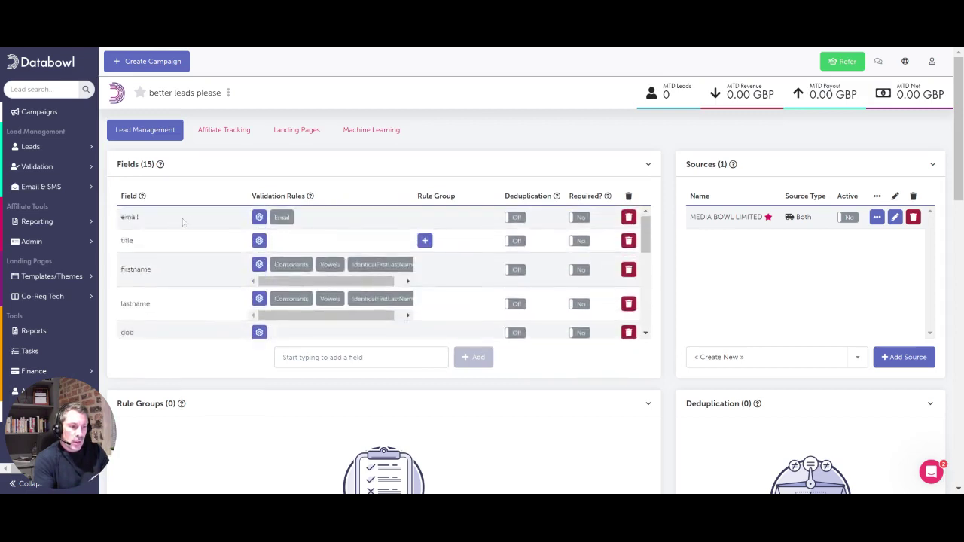
# - Enable Email validation on the email field, and Consonants, Vowels and IdenticalFirstLastName validation on firstname and lastname
pyautogui.click(283, 217)
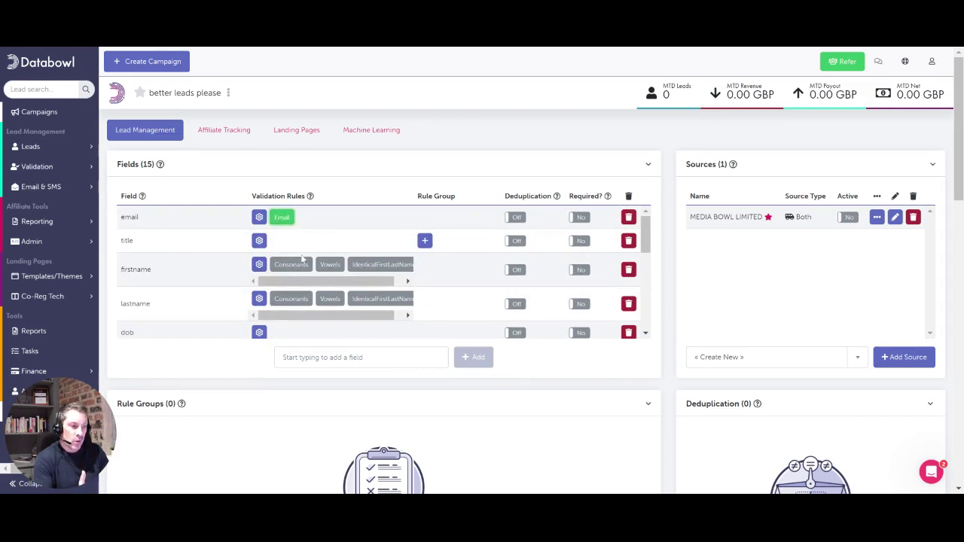
pyautogui.click(286, 265)
pyautogui.click(331, 264)
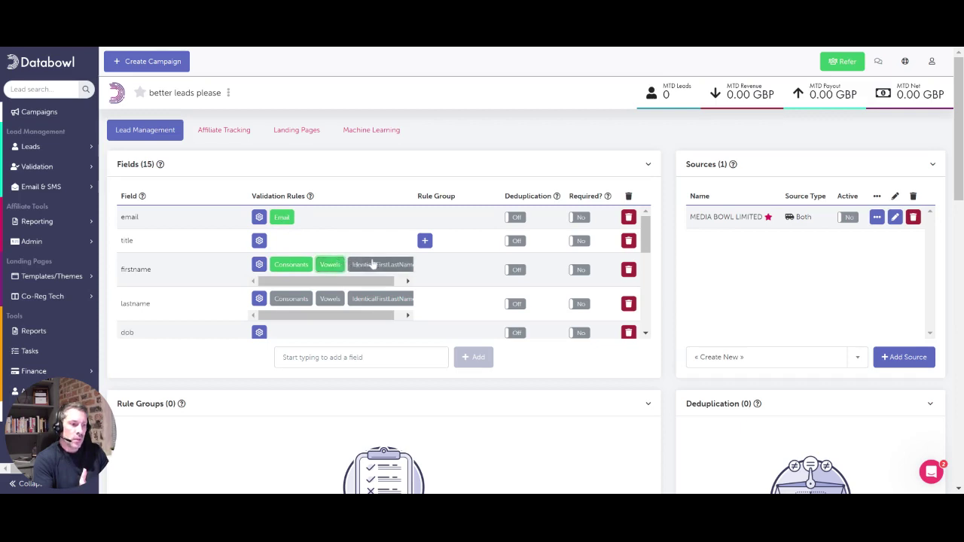
pyautogui.click(371, 264)
pyautogui.click(292, 299)
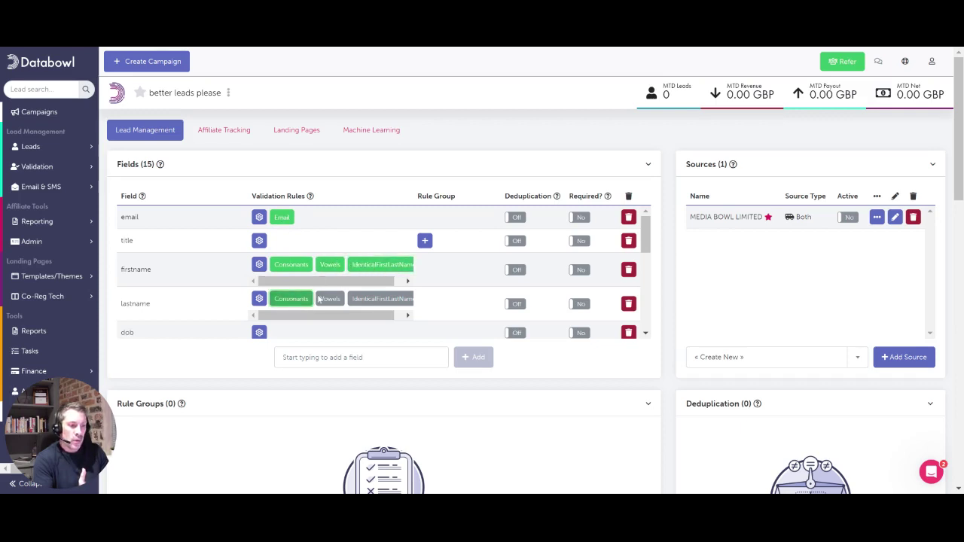
pyautogui.click(330, 299)
pyautogui.click(370, 300)
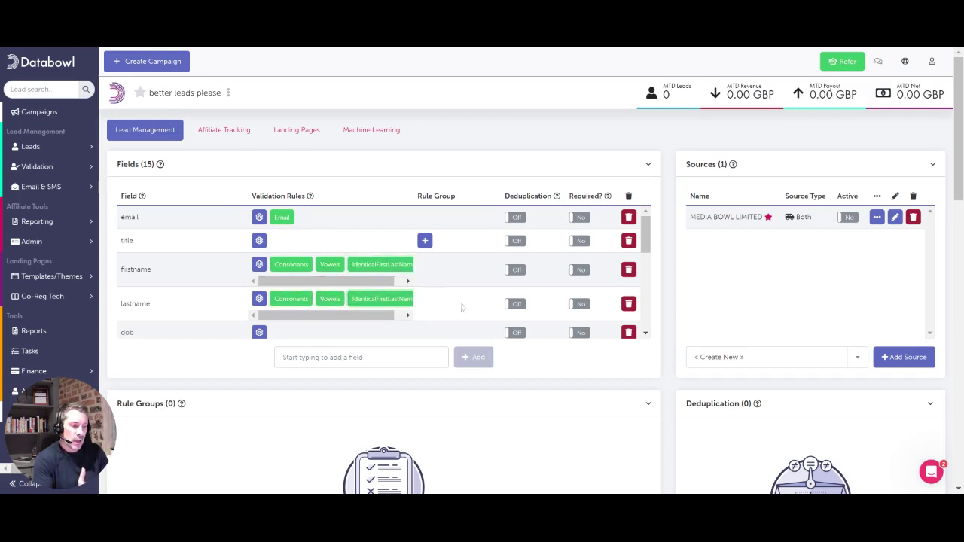
# - Enable InternationalAddress validation on address1, address2, address3 and towncity, and CombiTelephone validation on phone1
pyautogui.scroll(-5, 462, 306)
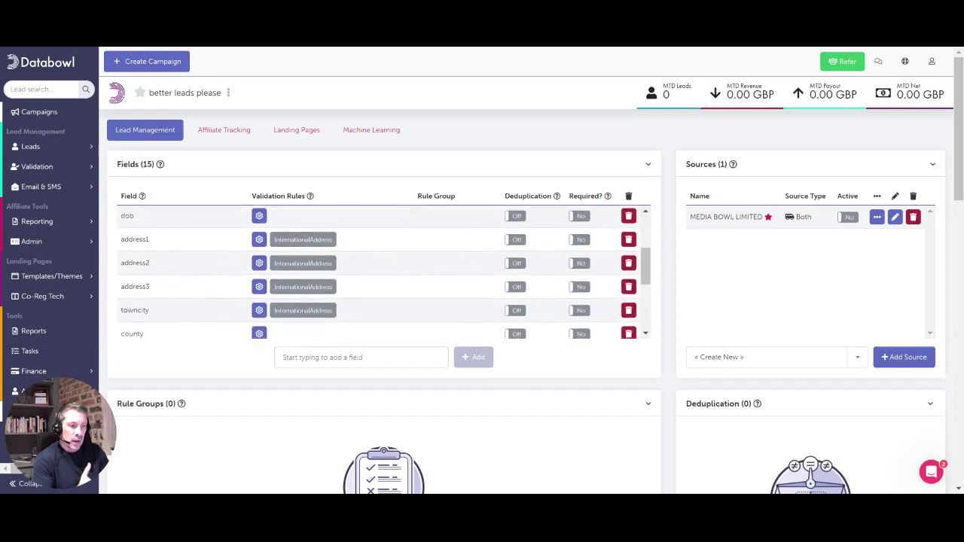
pyautogui.click(325, 240)
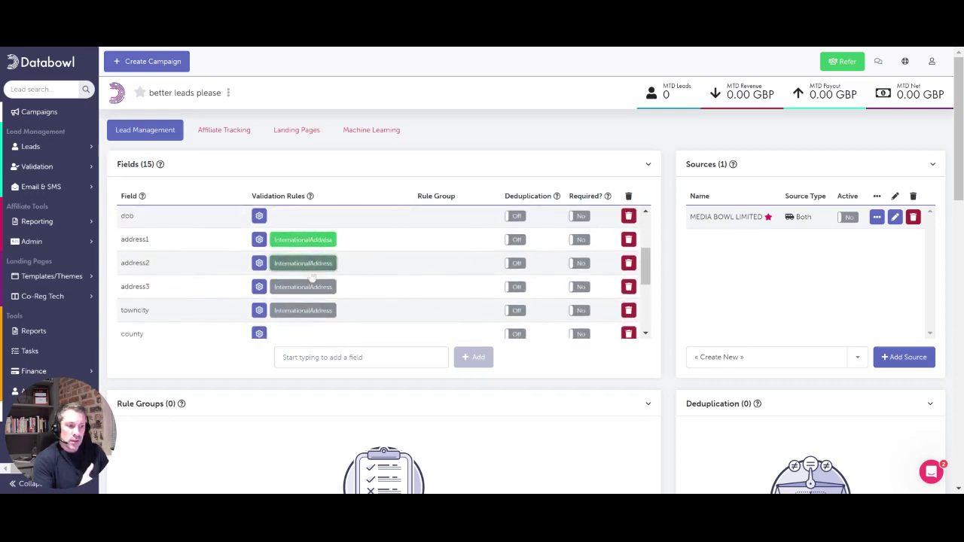
pyautogui.click(310, 265)
pyautogui.click(313, 289)
pyautogui.click(322, 310)
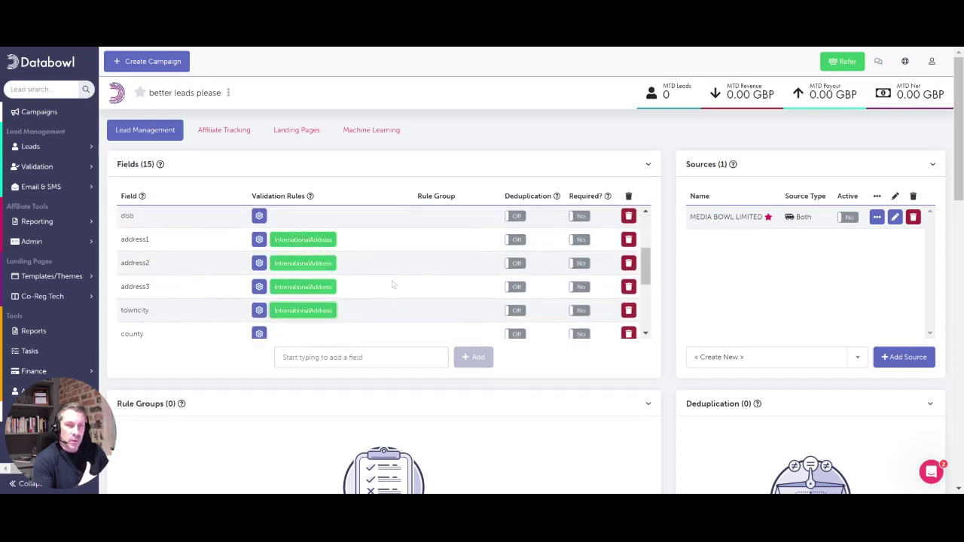
pyautogui.scroll(-3, 392, 284)
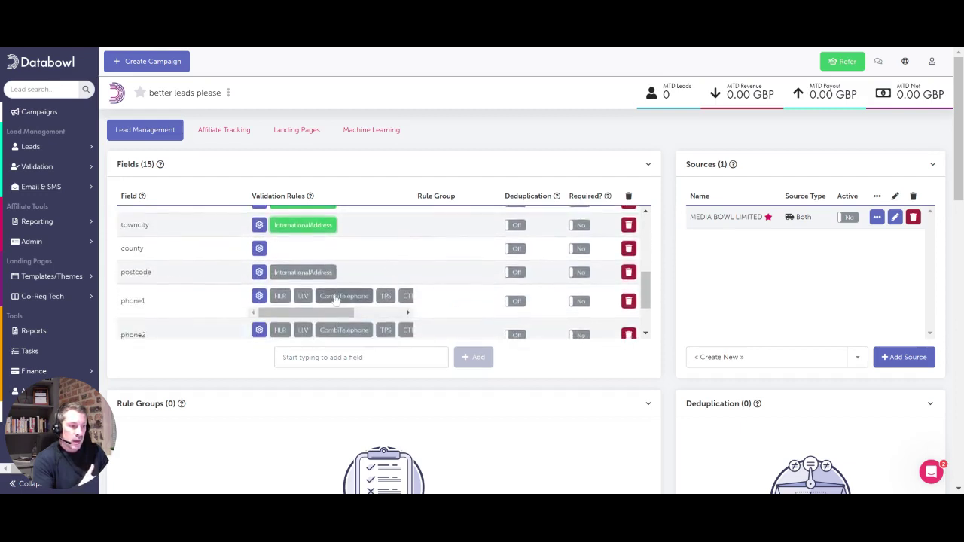
pyautogui.click(336, 297)
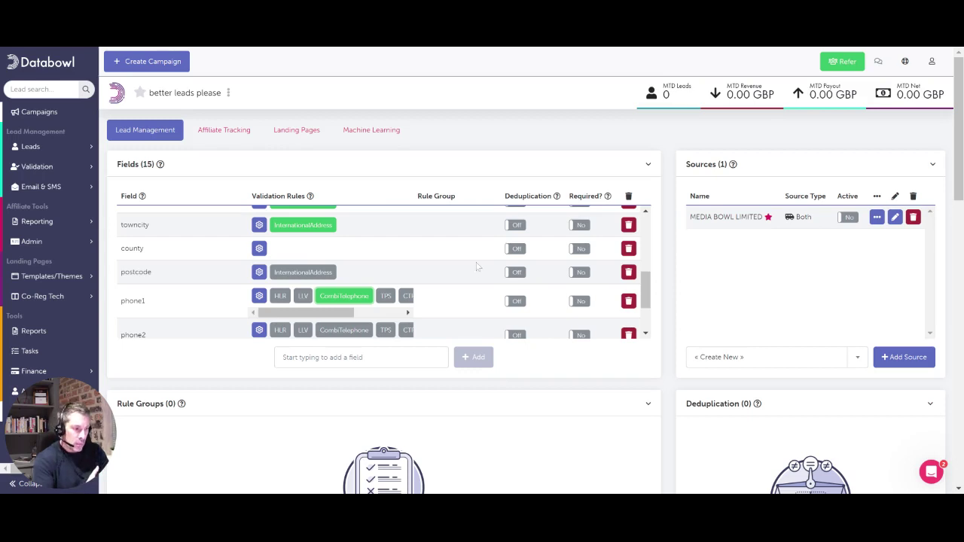
# - Mark the email, title, firstname, lastname and dob fields as required
pyautogui.scroll(5, 477, 271)
pyautogui.click(579, 216)
pyautogui.click(580, 240)
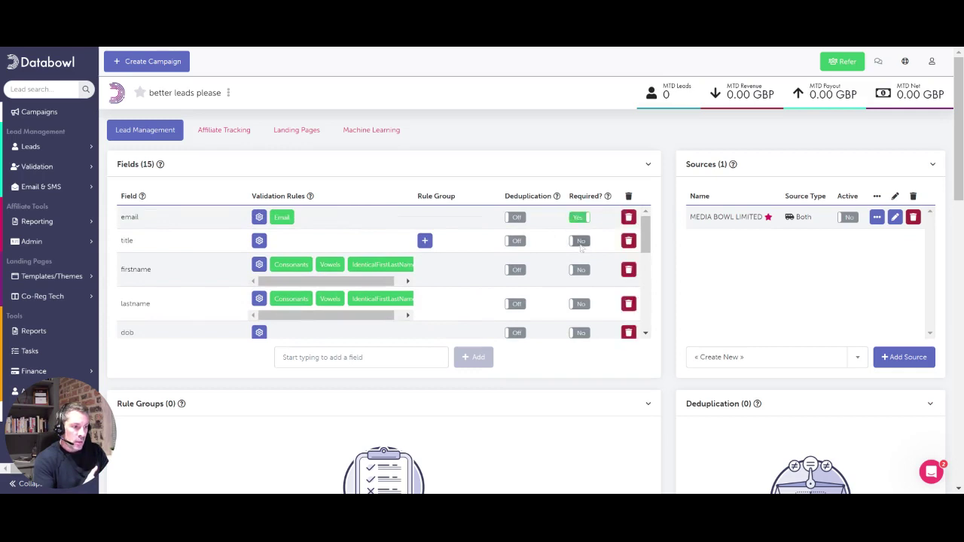
pyautogui.click(580, 270)
pyautogui.click(580, 304)
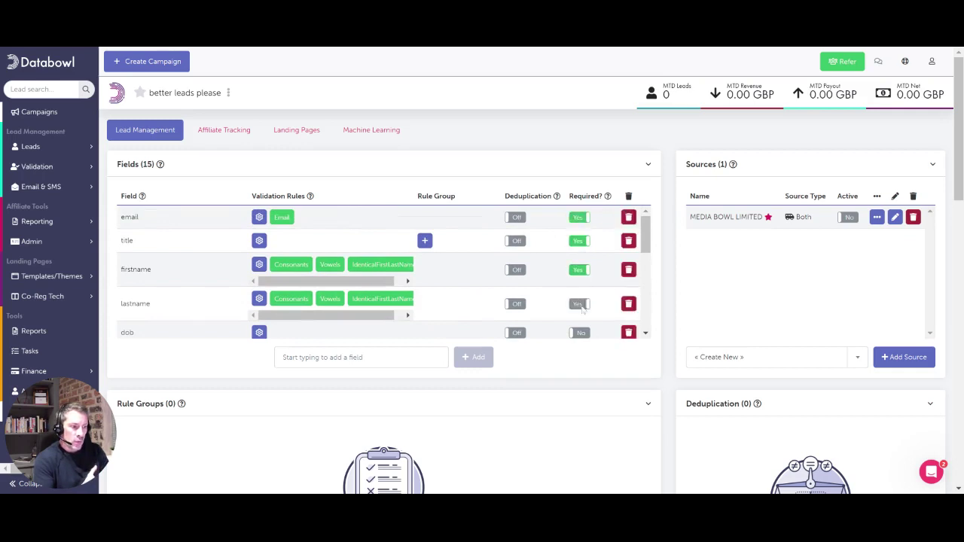
pyautogui.click(580, 332)
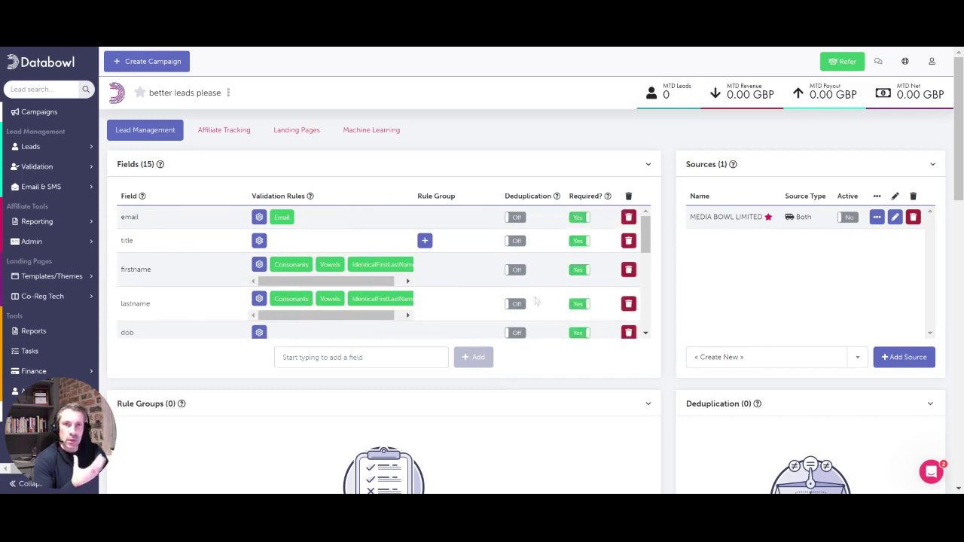
# - Add the ipaddress field to the campaign and enable its IP validation rule
pyautogui.scroll(-2, 535, 301)
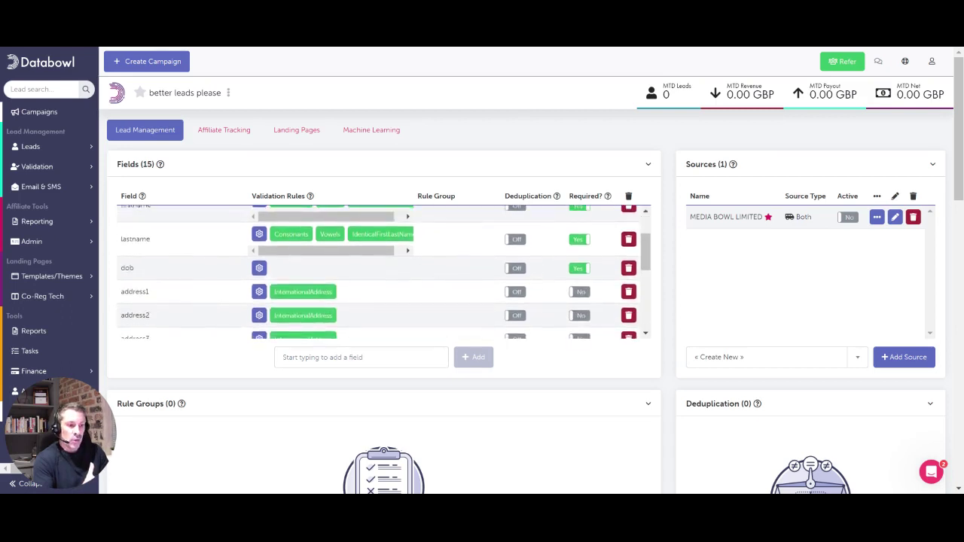
pyautogui.scroll(-5, 384, 271)
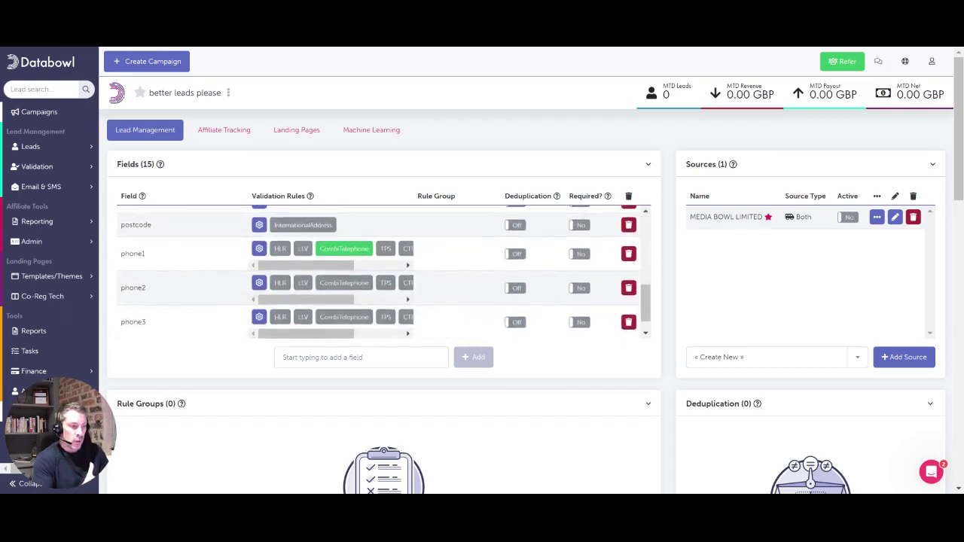
pyautogui.scroll(-1, 407, 301)
pyautogui.click(283, 357)
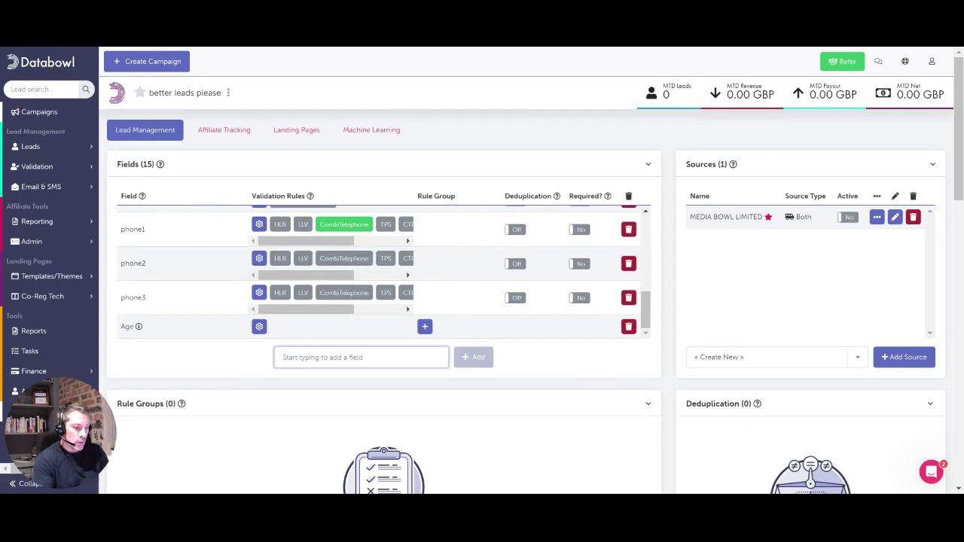
pyautogui.write('ip')
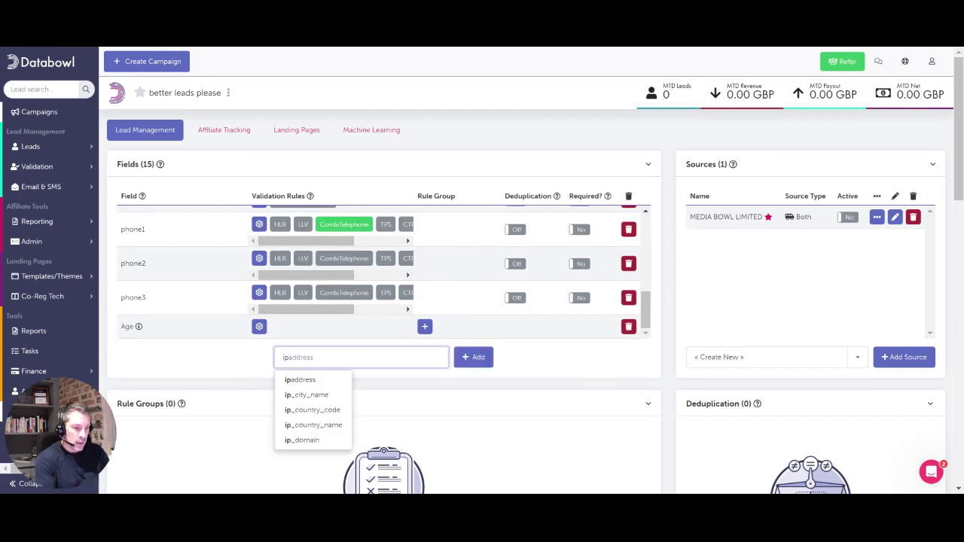
pyautogui.click(333, 379)
pyautogui.click(473, 357)
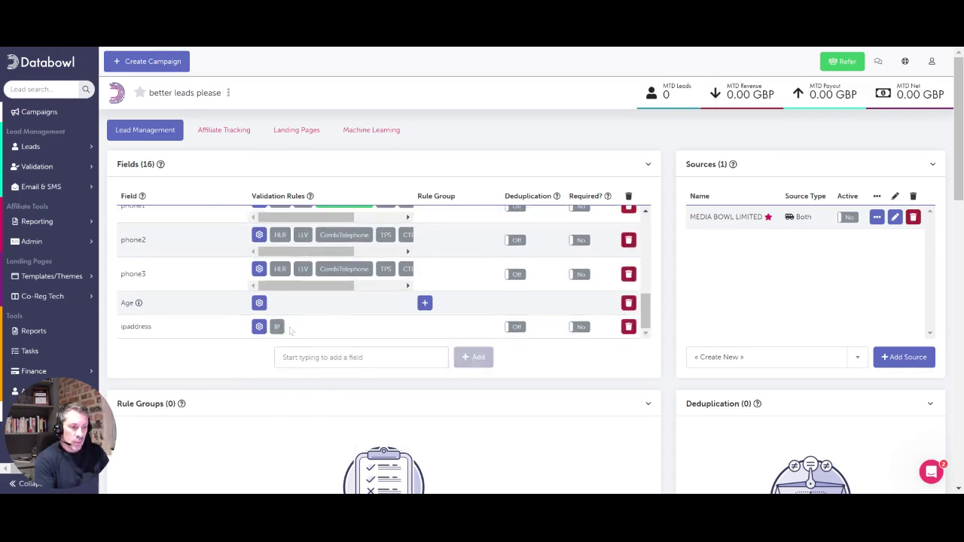
pyautogui.click(277, 327)
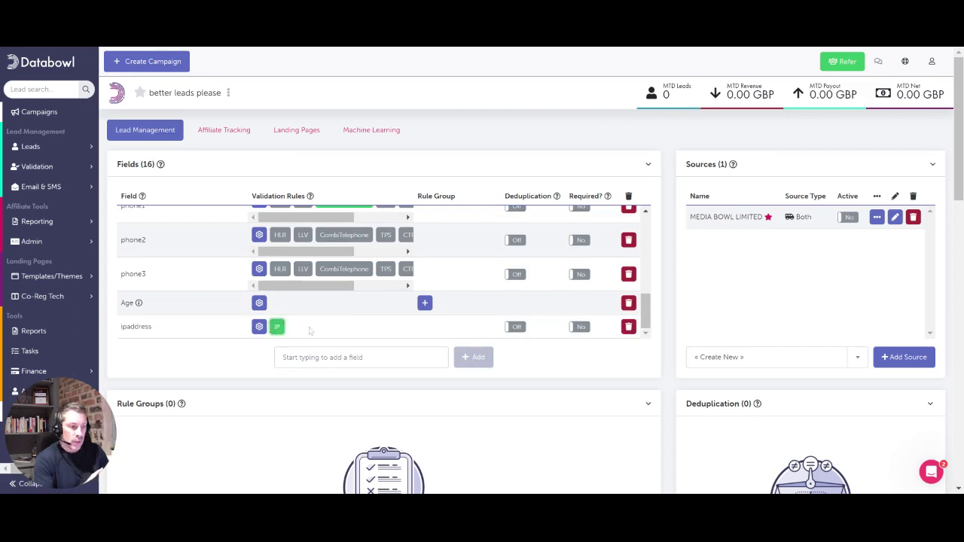
# - Add a rule group to the Age field that accepts ages greater than 17, and save it
pyautogui.click(424, 303)
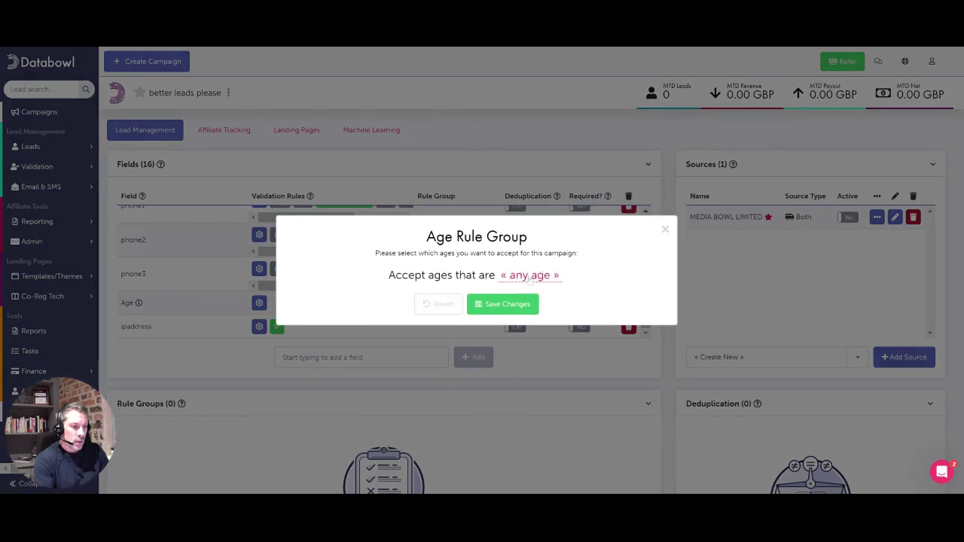
pyautogui.click(529, 277)
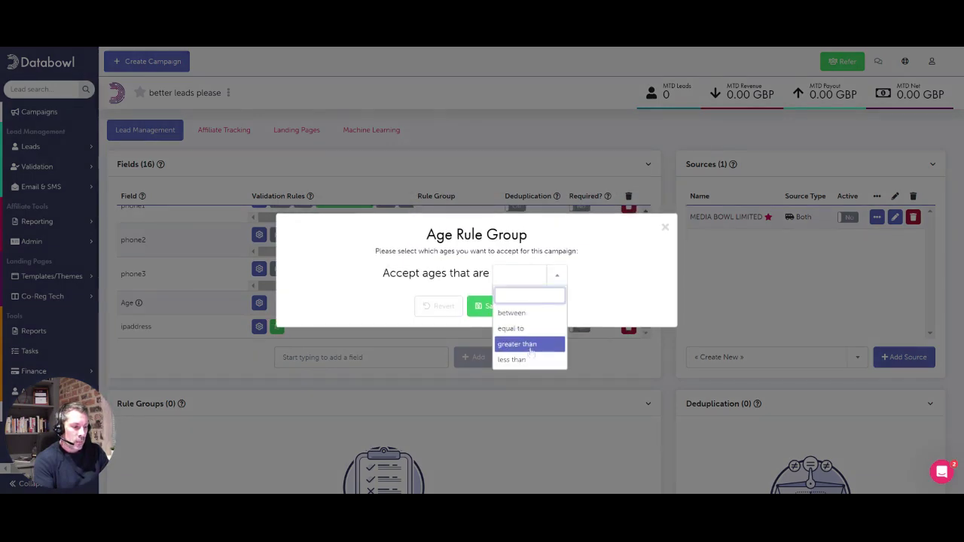
pyautogui.click(527, 345)
pyautogui.click(579, 275)
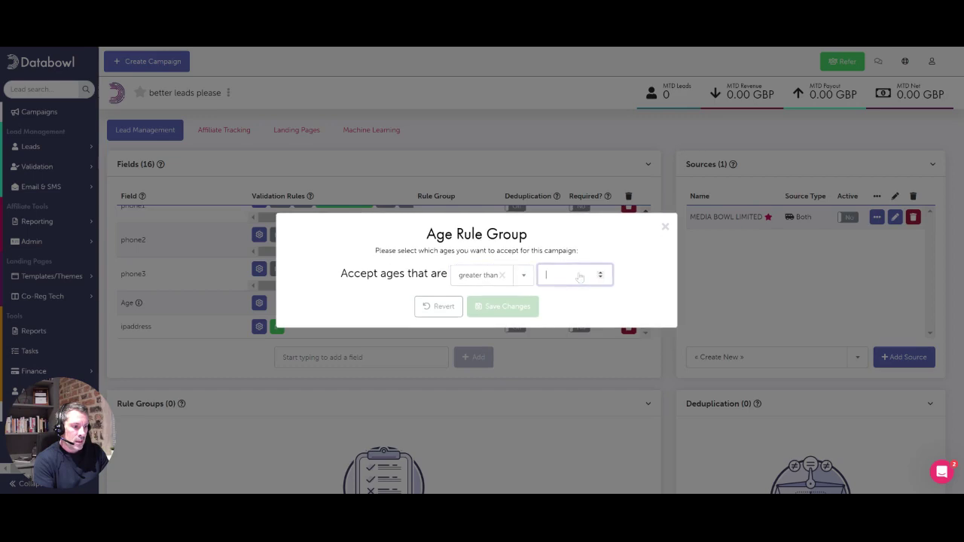
pyautogui.write('17')
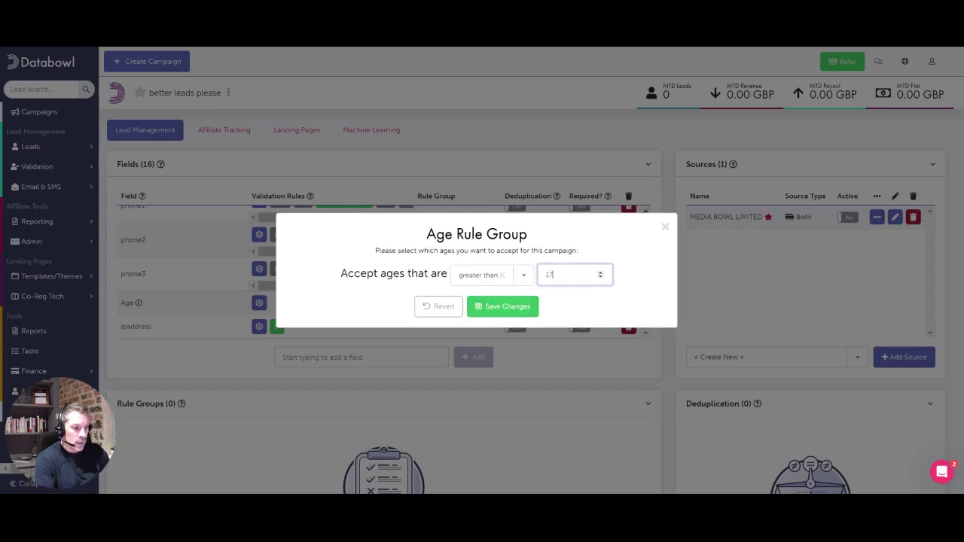
pyautogui.click(517, 306)
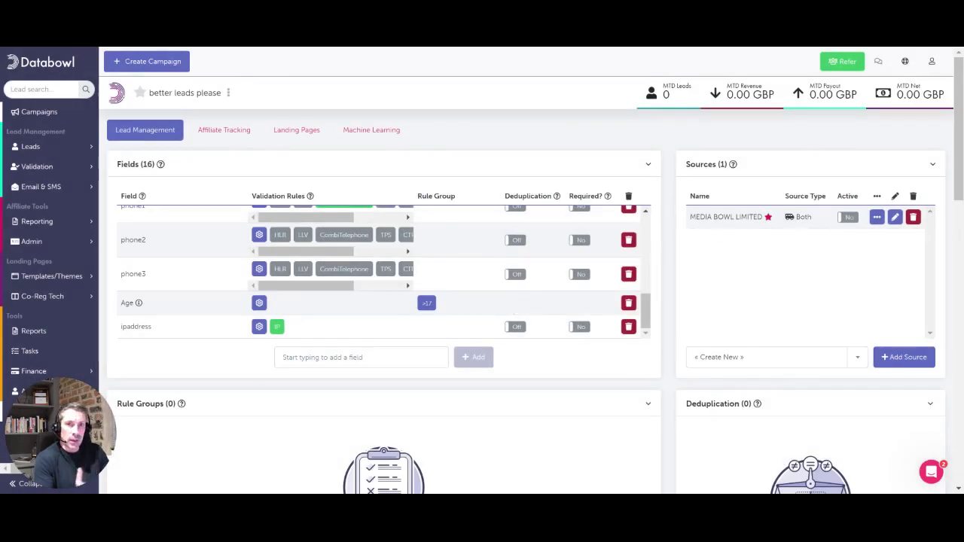
# - Add the existing supplier "Databowl leads" as a source for the campaign
pyautogui.click(821, 363)
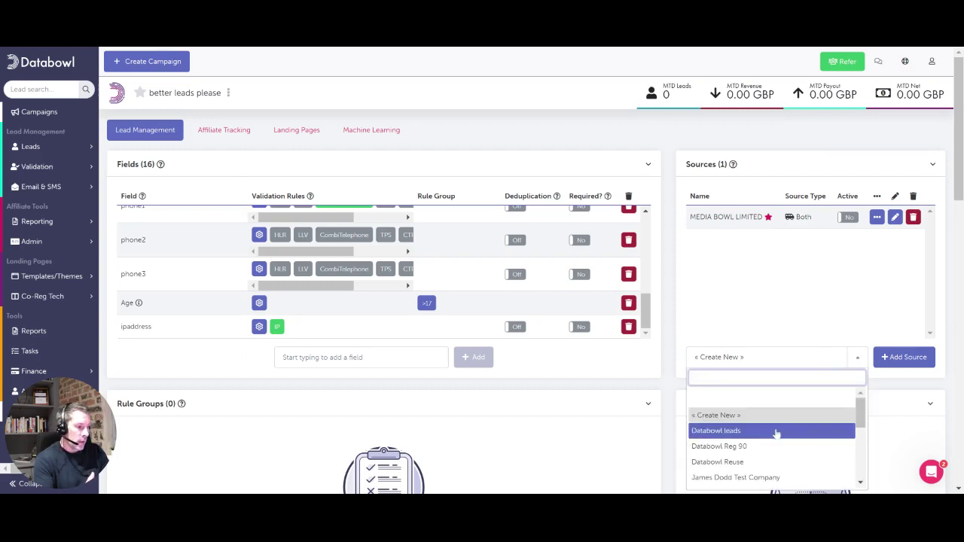
pyautogui.click(775, 432)
pyautogui.click(903, 357)
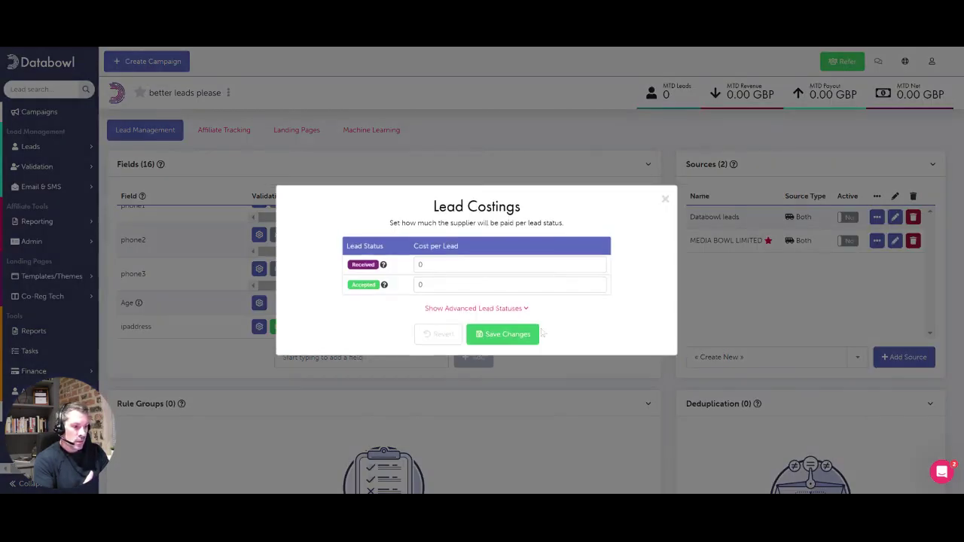
# - Save the lead costings for "Databowl leads" and add the existing supplier "Databowl Reg 90" as a source with costs of 0
pyautogui.click(523, 337)
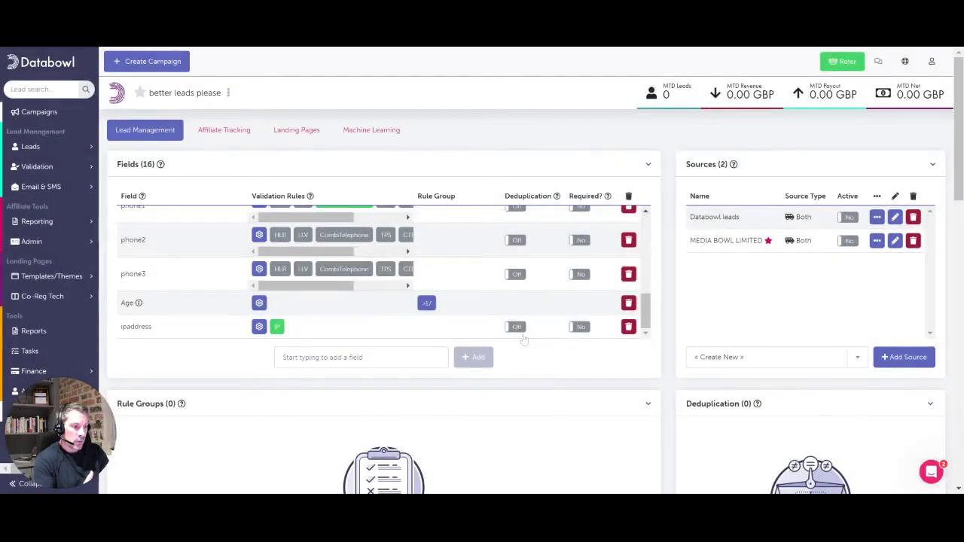
pyautogui.click(797, 357)
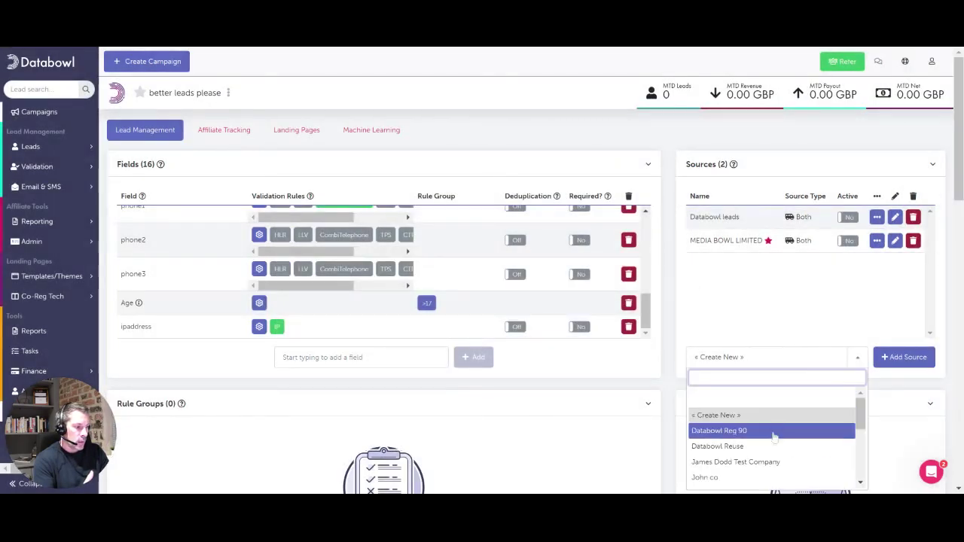
pyautogui.click(774, 430)
pyautogui.click(903, 356)
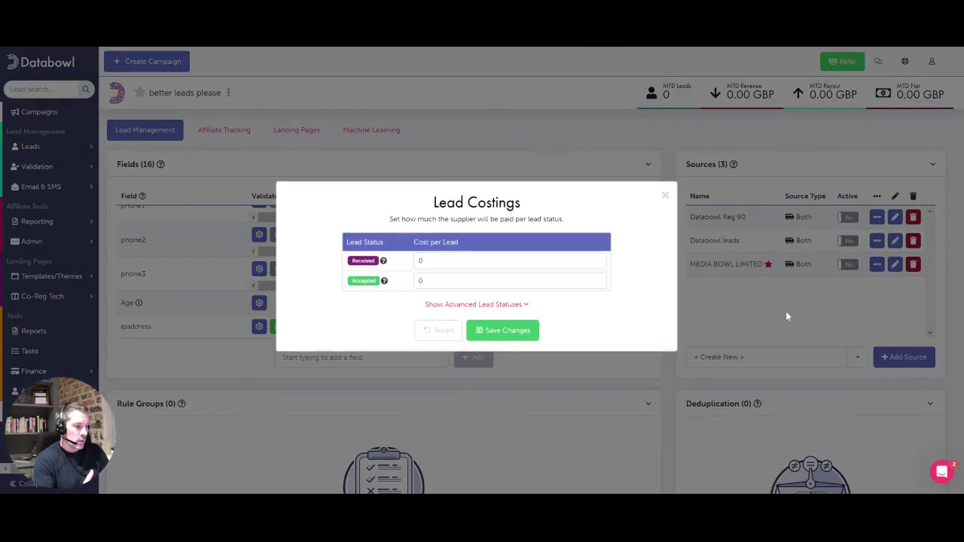
pyautogui.click(518, 334)
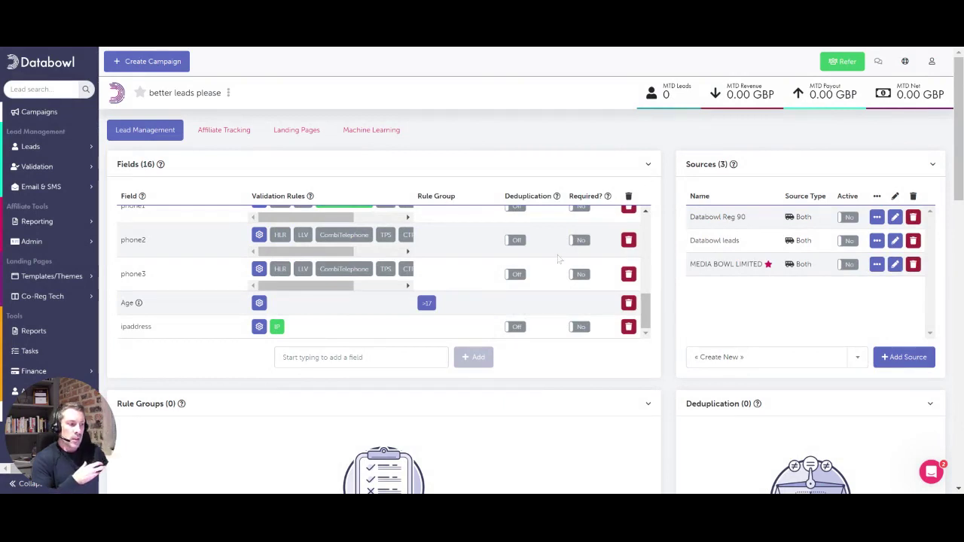
# - Start a new campaign rule group named "No london please" with the Match All matching type
pyautogui.scroll(5, 558, 258)
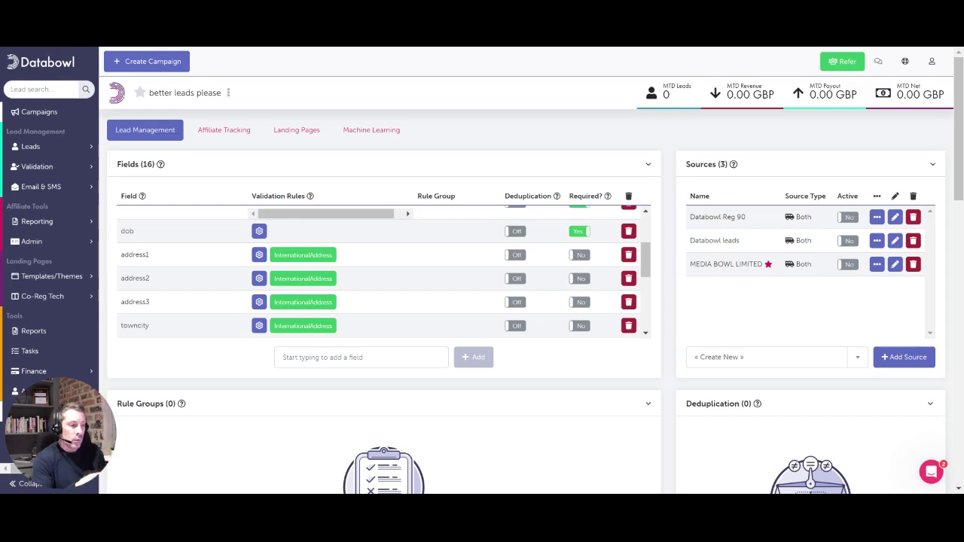
pyautogui.scroll(-3, 677, 277)
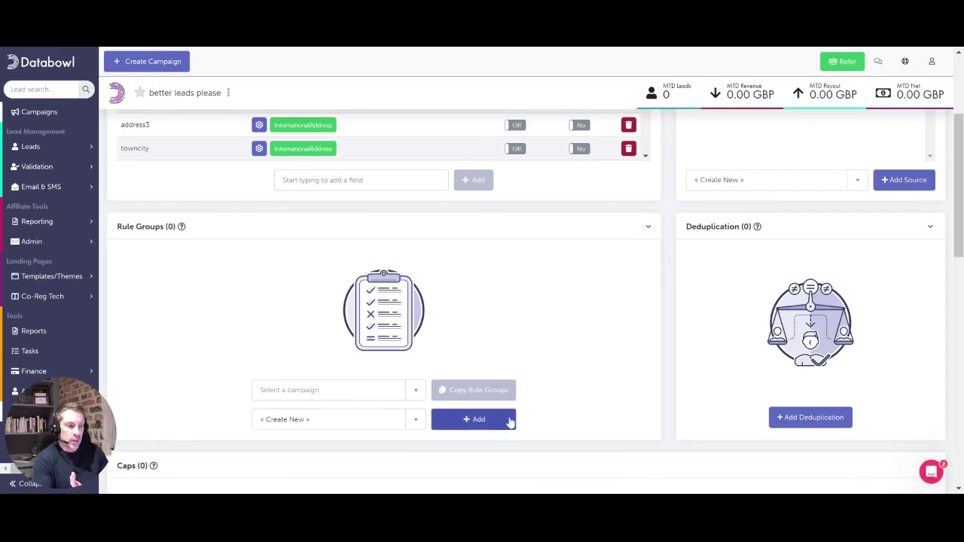
pyautogui.click(506, 421)
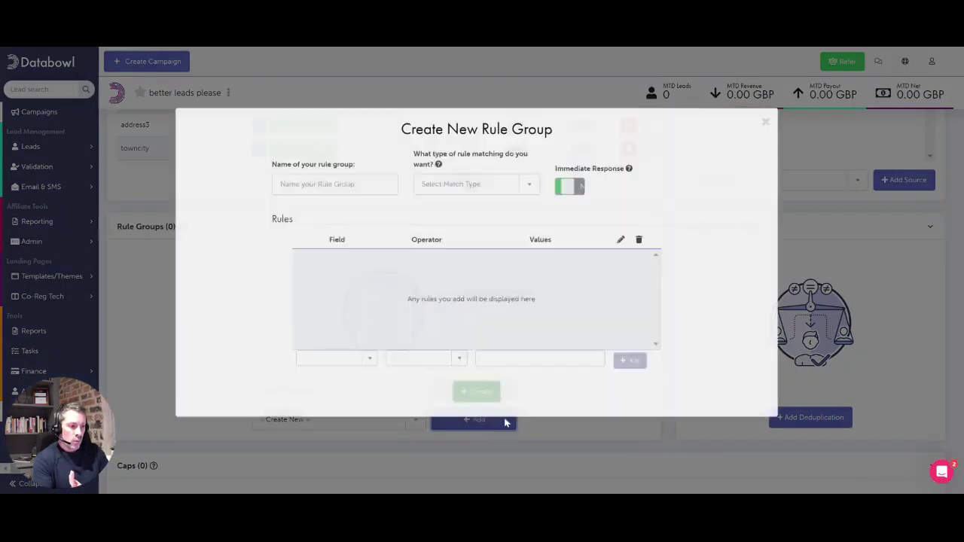
pyautogui.write('N')
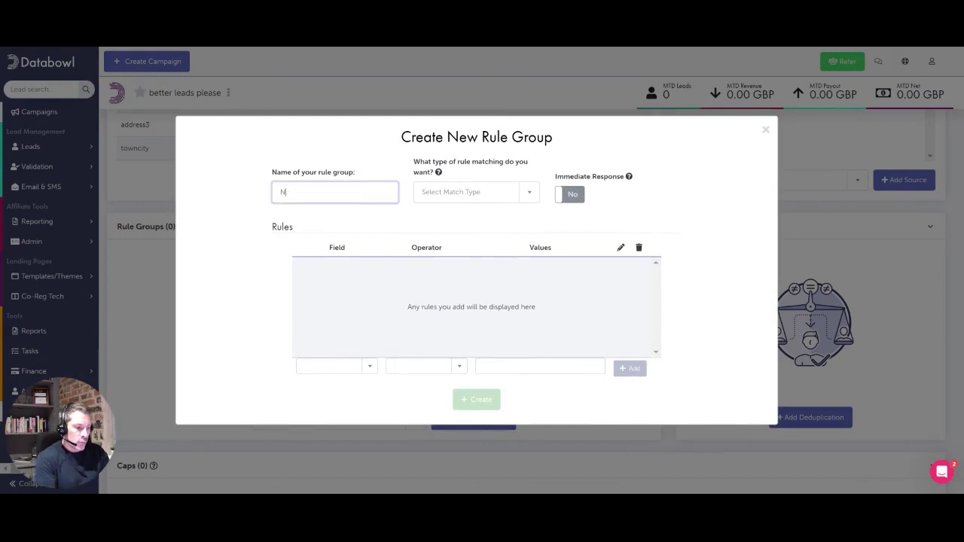
pyautogui.write('o london')
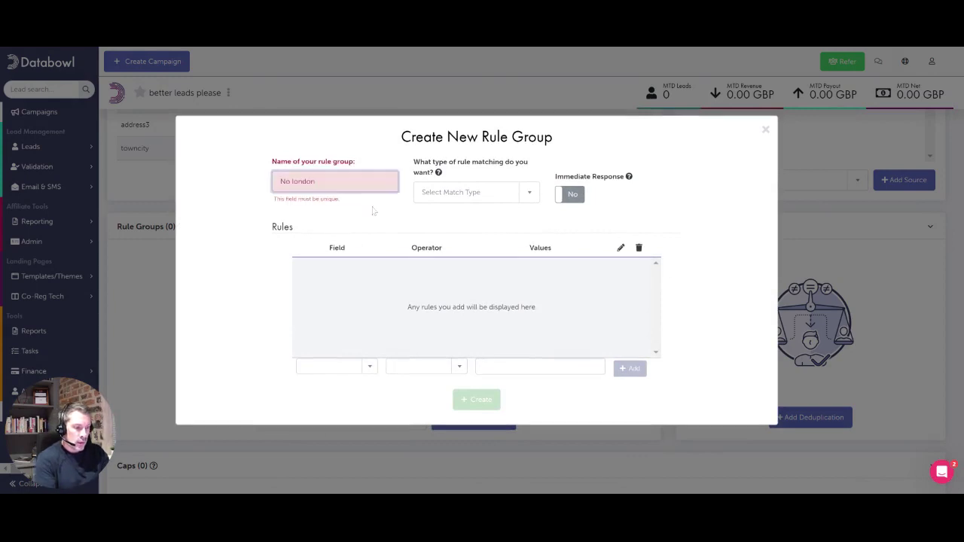
pyautogui.write(' please')
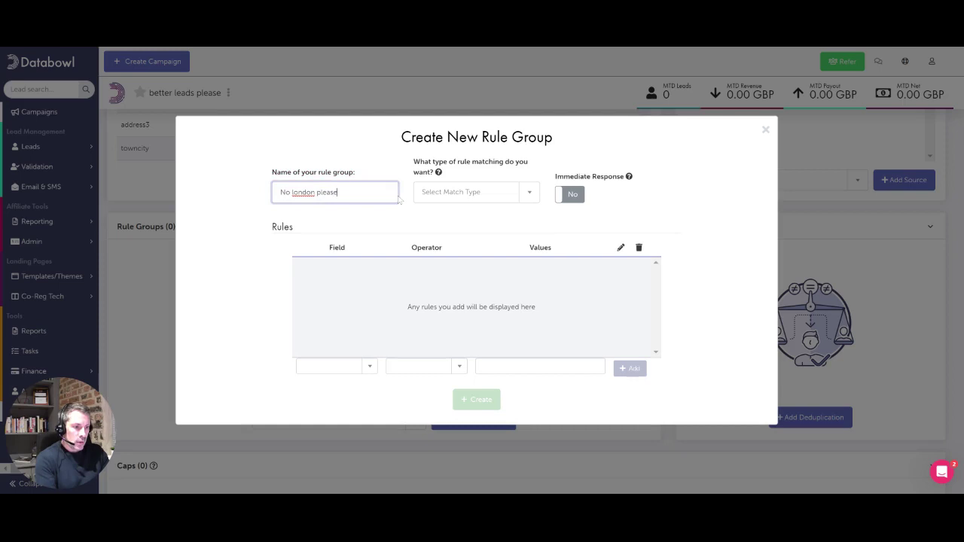
pyautogui.click(459, 199)
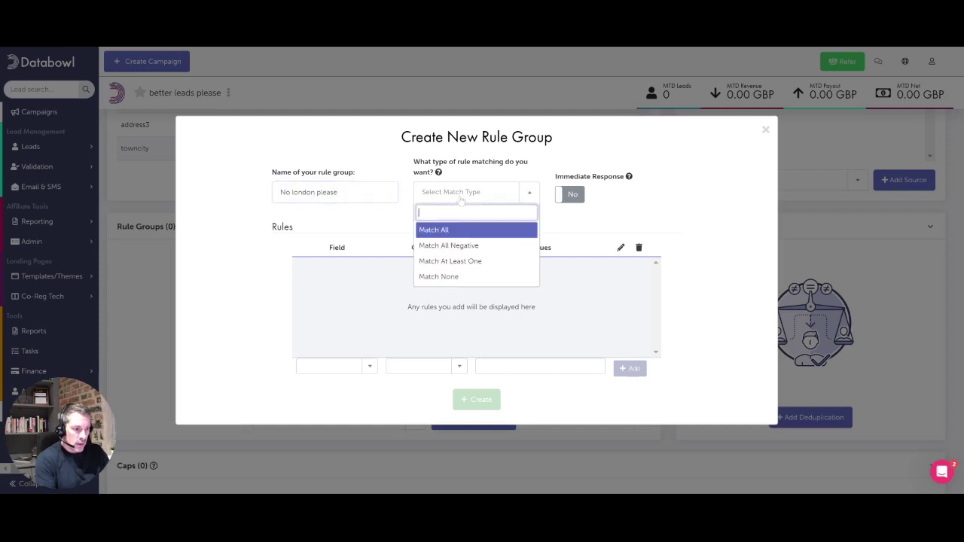
pyautogui.click(455, 230)
# - Add the rule towncity Equal To "London" and create the rule group
pyautogui.click(322, 366)
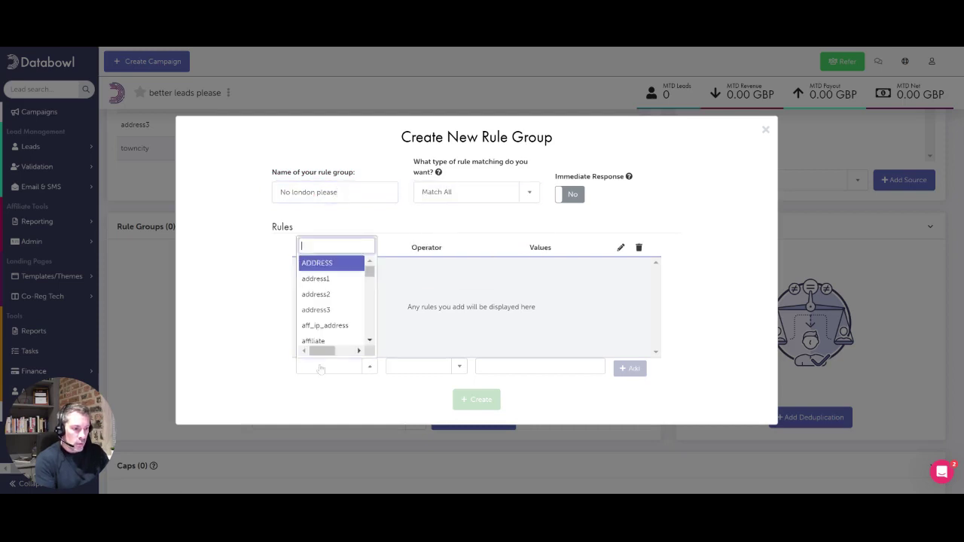
pyautogui.write('town')
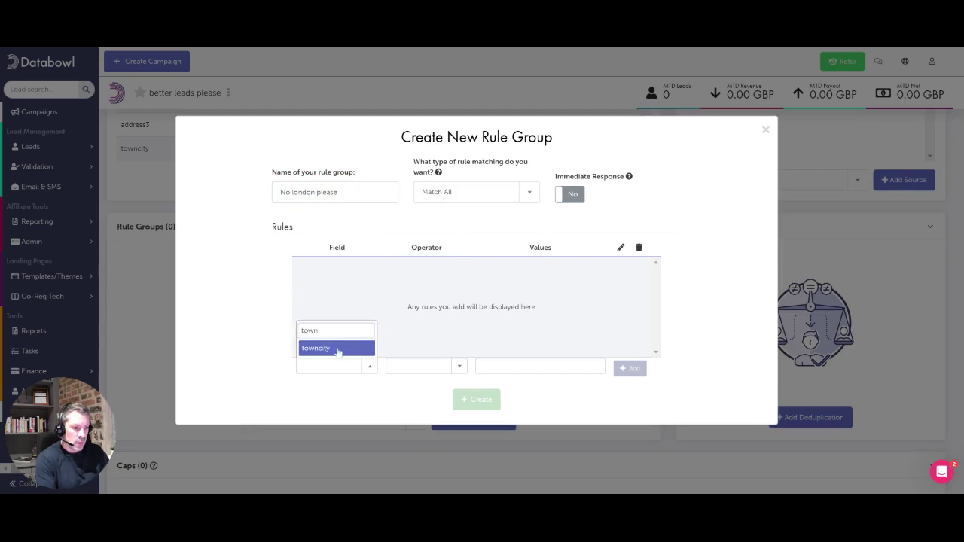
pyautogui.click(336, 346)
pyautogui.click(415, 375)
pyautogui.write('equal')
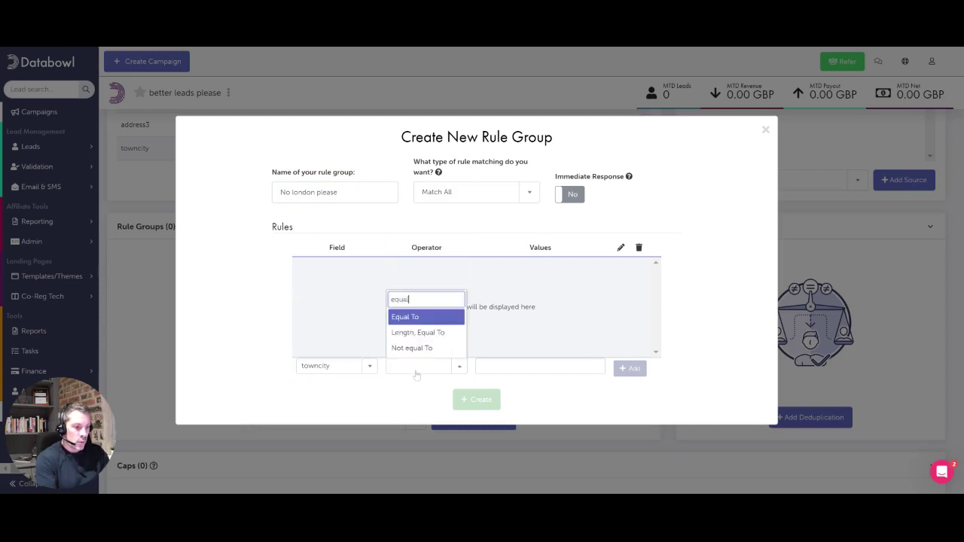
pyautogui.click(436, 317)
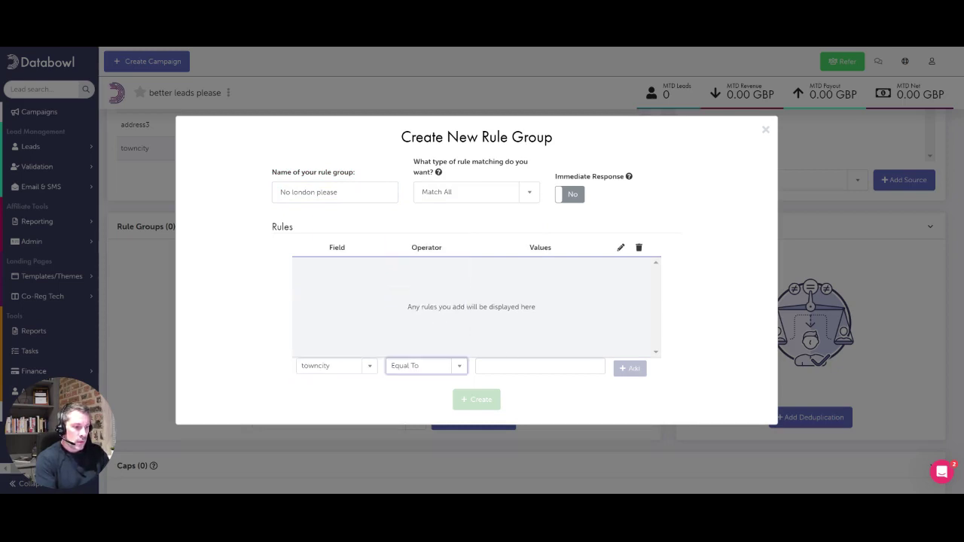
pyautogui.press('Tab')
pyautogui.write('Londo')
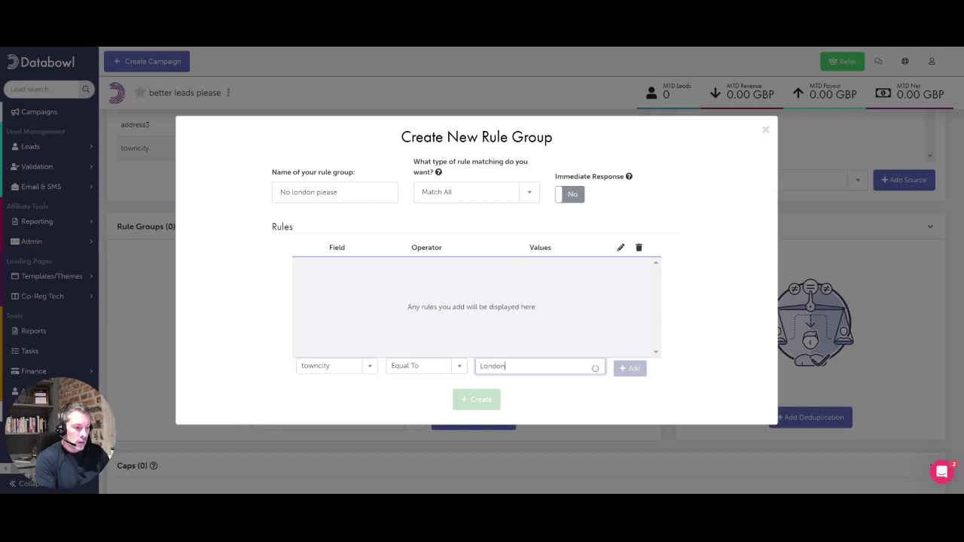
pyautogui.write('n')
pyautogui.click(637, 369)
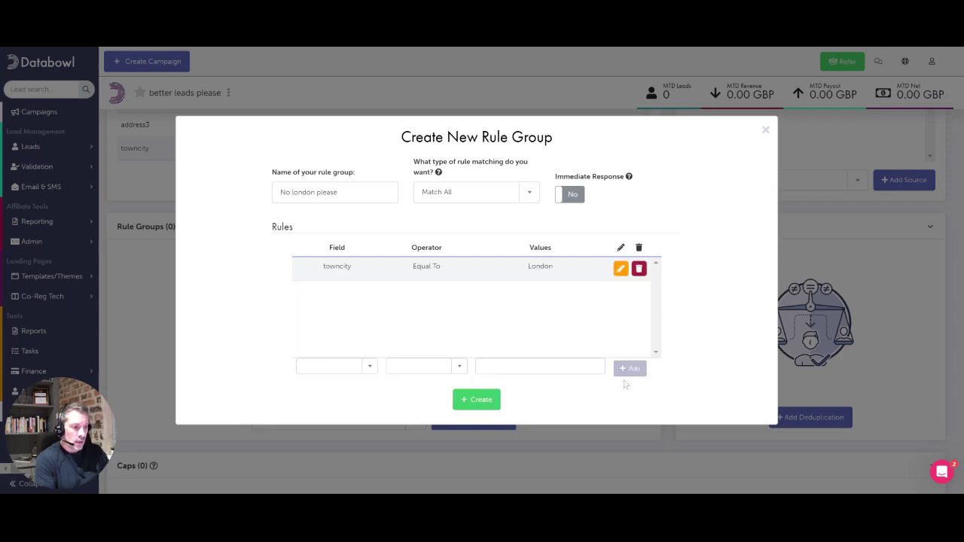
pyautogui.click(477, 399)
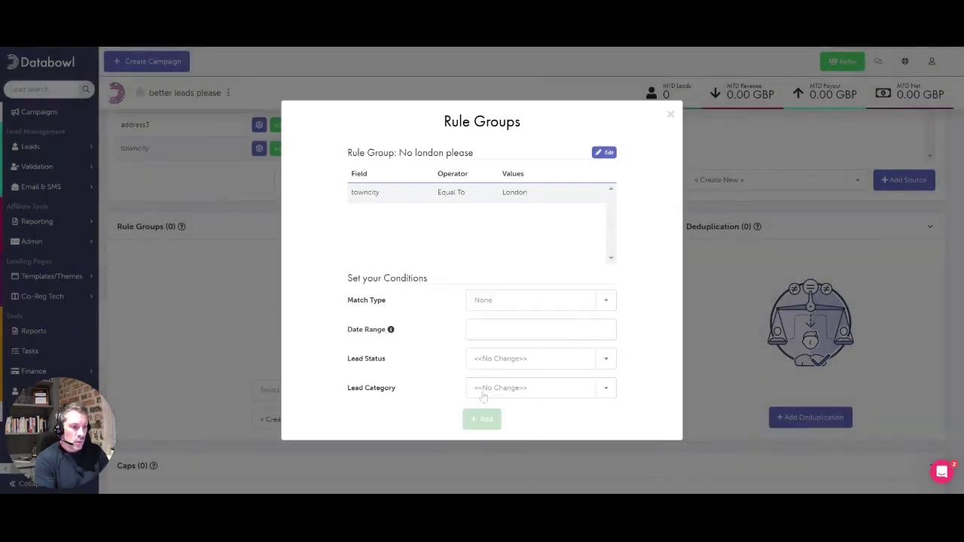
# - Set the rule group's condition to Match with lead status Rejected, and add it to the campaign
pyautogui.click(517, 300)
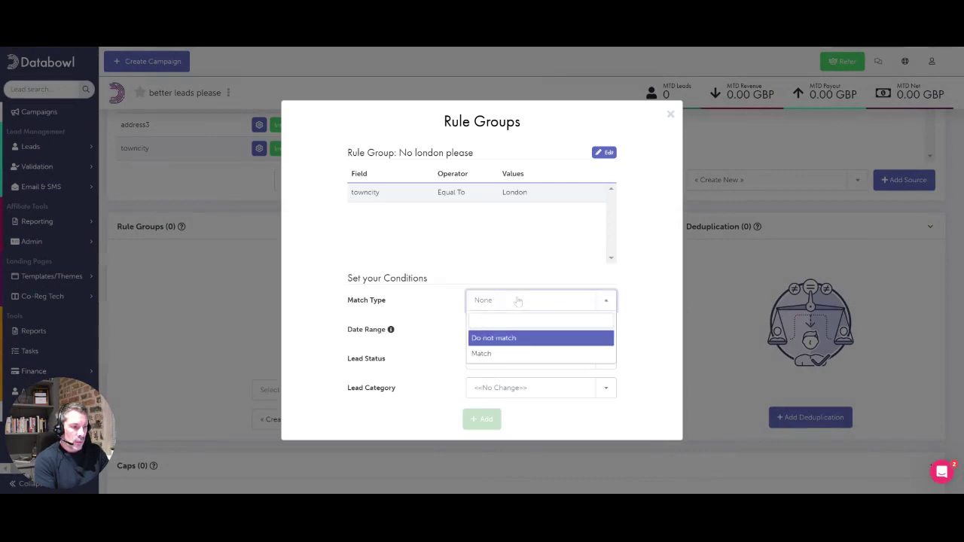
pyautogui.click(518, 354)
pyautogui.click(497, 363)
pyautogui.scroll(-1, 509, 437)
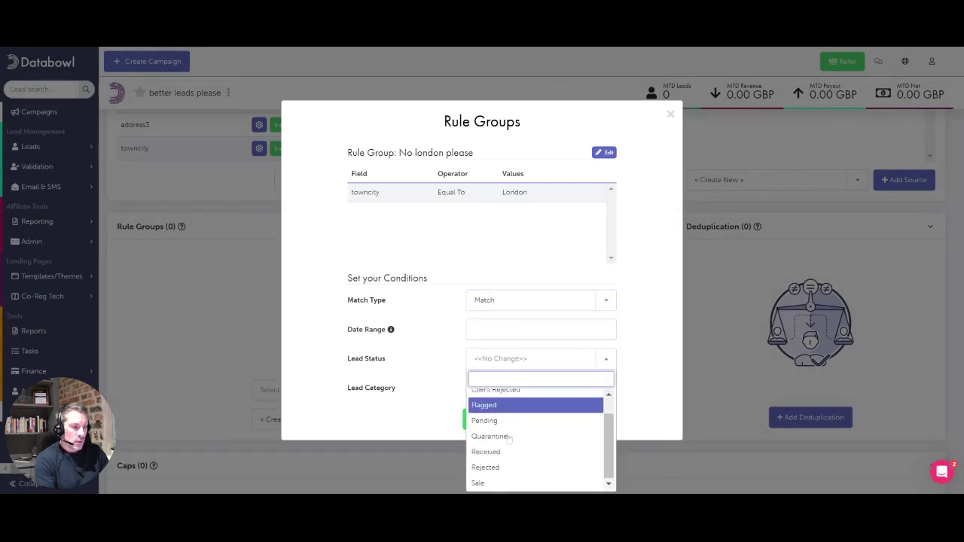
pyautogui.click(504, 467)
pyautogui.click(484, 424)
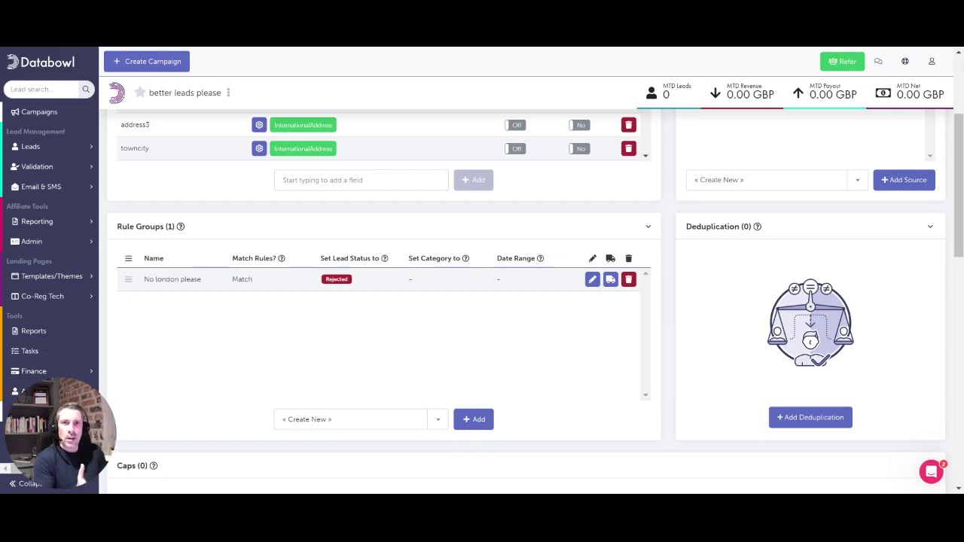
# - Start a new deduplication named "30 days dedupe" with Max Duplicates set to 30
pyautogui.click(806, 417)
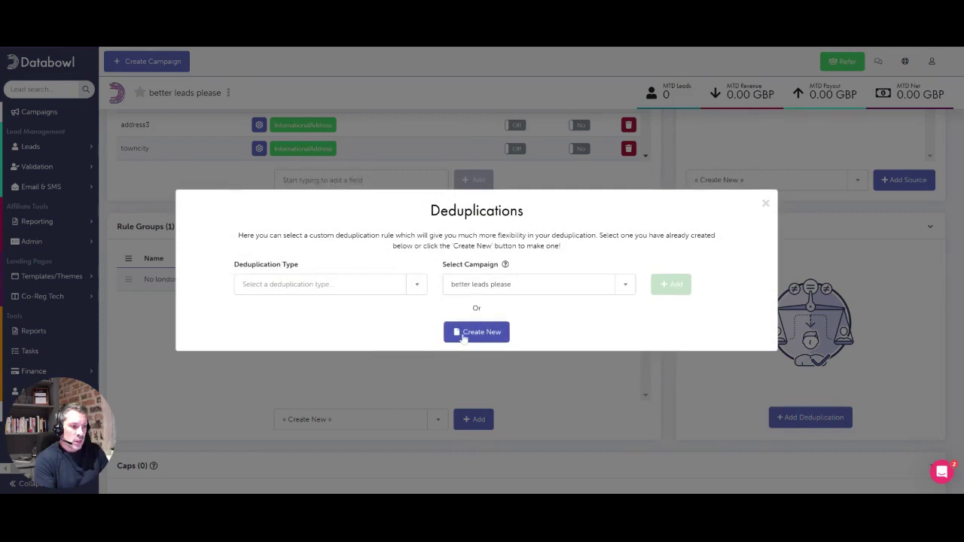
pyautogui.click(459, 332)
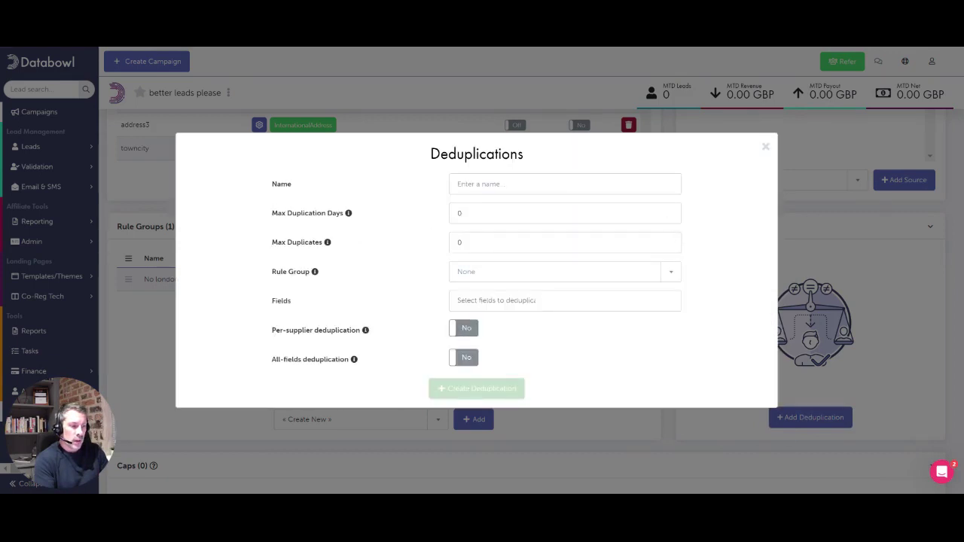
pyautogui.click(564, 184)
pyautogui.write('30 da')
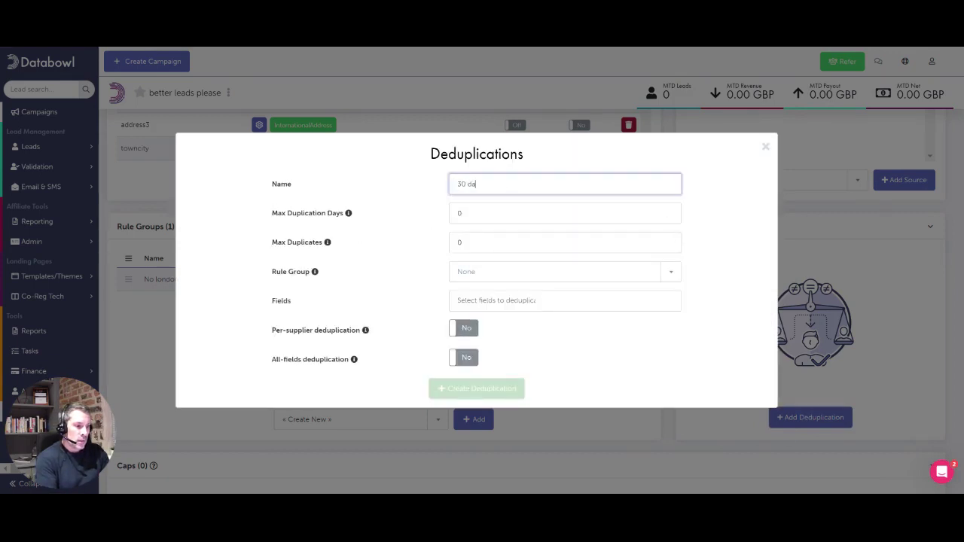
pyautogui.write('ys dedupl')
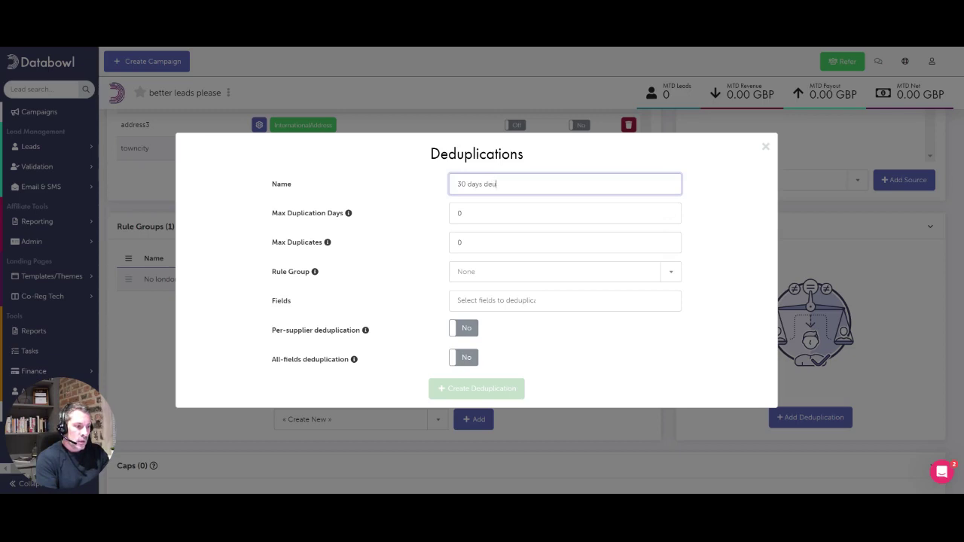
pyautogui.press('BackSpace')
pyautogui.press('BackSpace')
pyautogui.press('BackSpace')
pyautogui.write('upe')
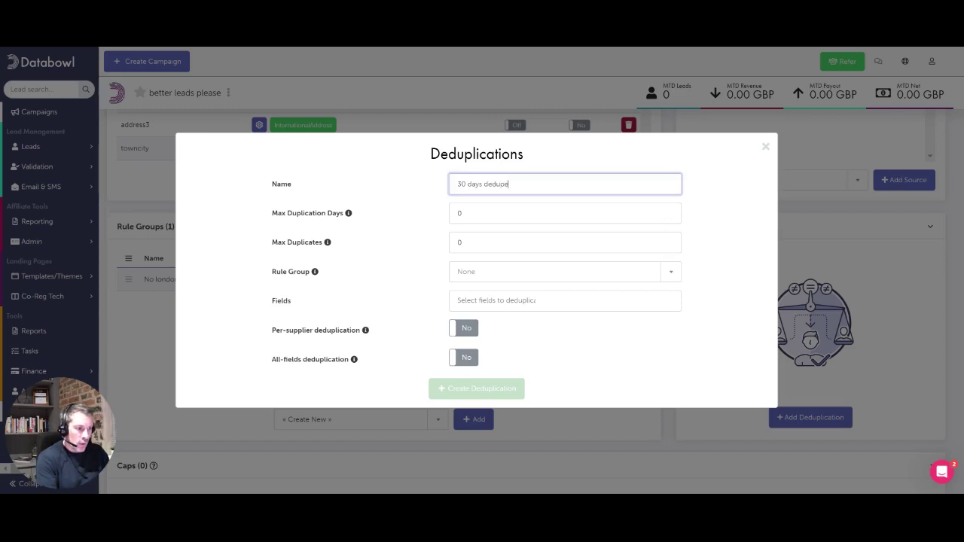
pyautogui.click(527, 242)
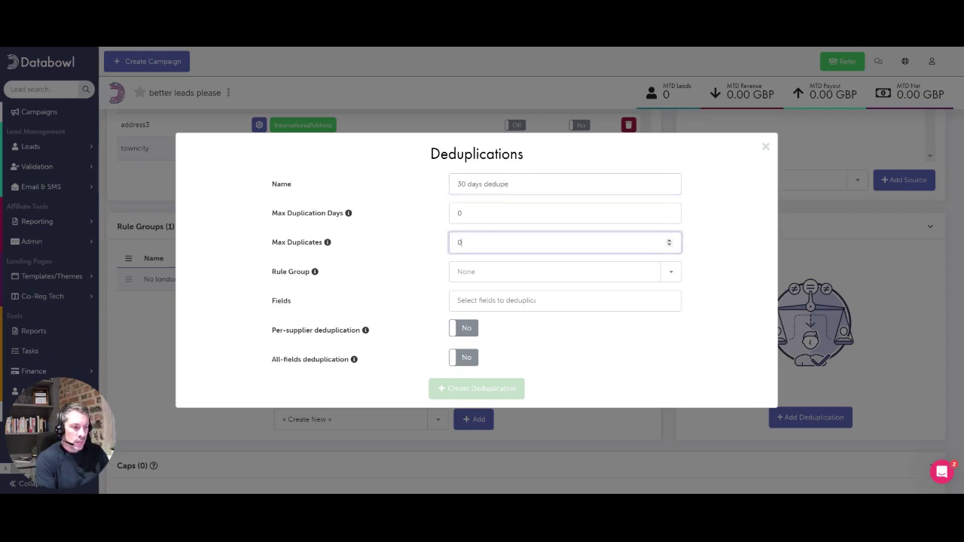
pyautogui.press('BackSpace')
pyautogui.write('30')
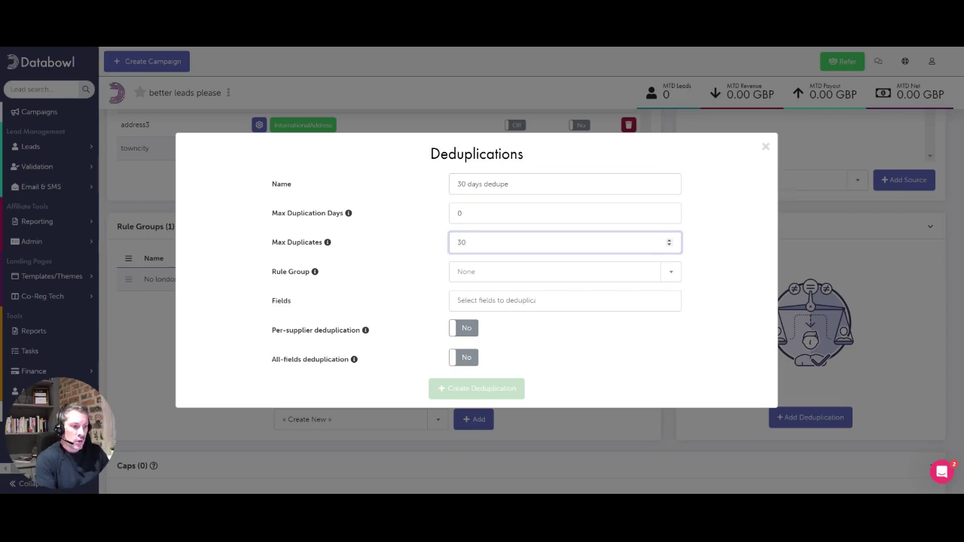
# - Select email and phone1 as the fields to deduplicate on, and create the deduplication
pyautogui.click(564, 300)
pyautogui.write('email')
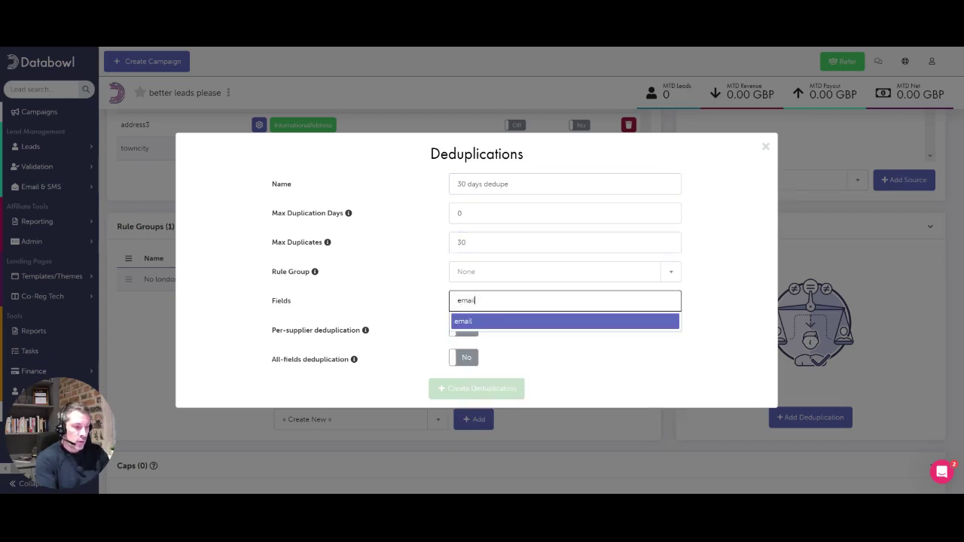
pyautogui.press('Return')
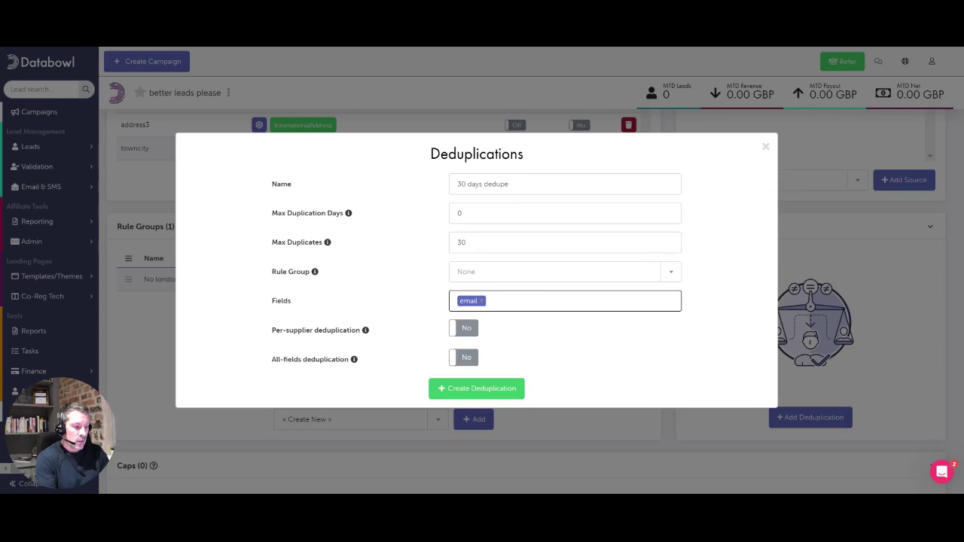
pyautogui.write('phone')
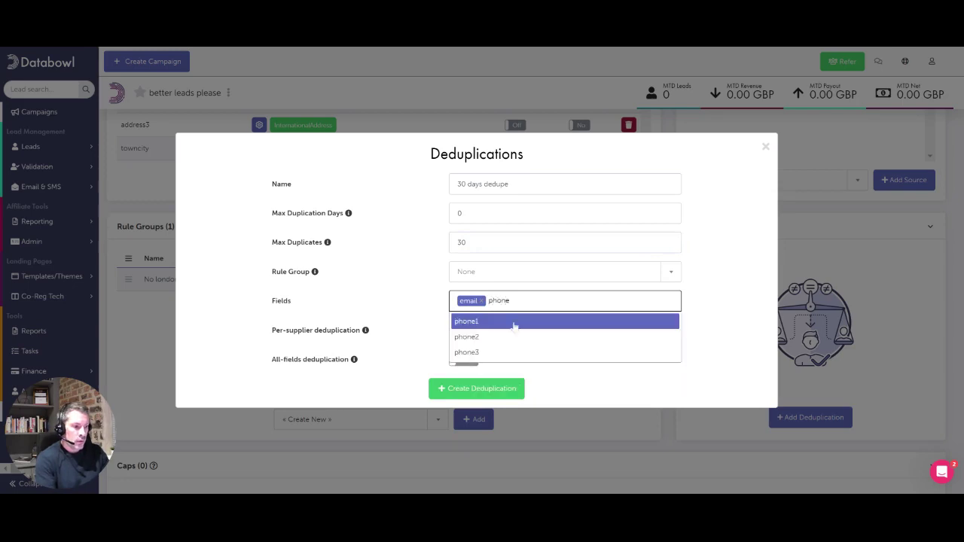
pyautogui.click(527, 323)
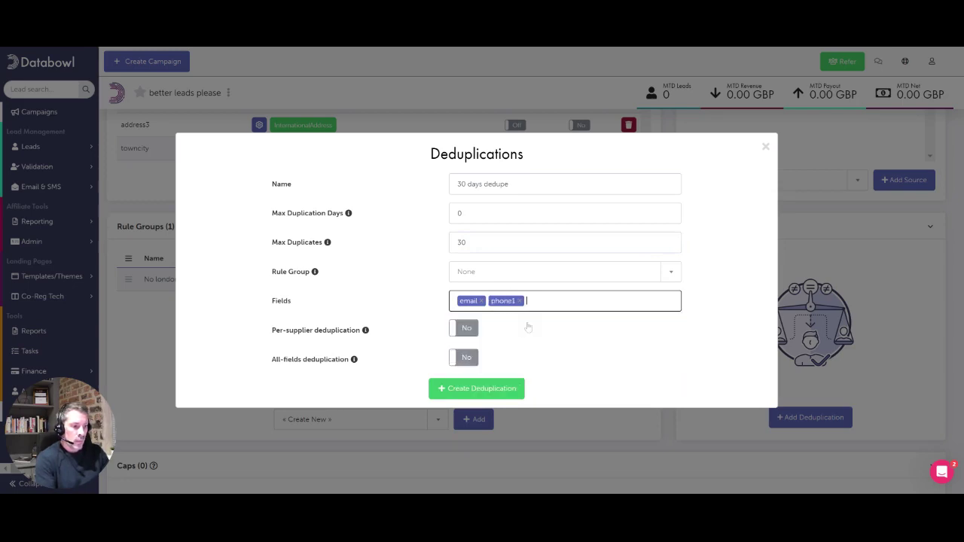
pyautogui.click(468, 389)
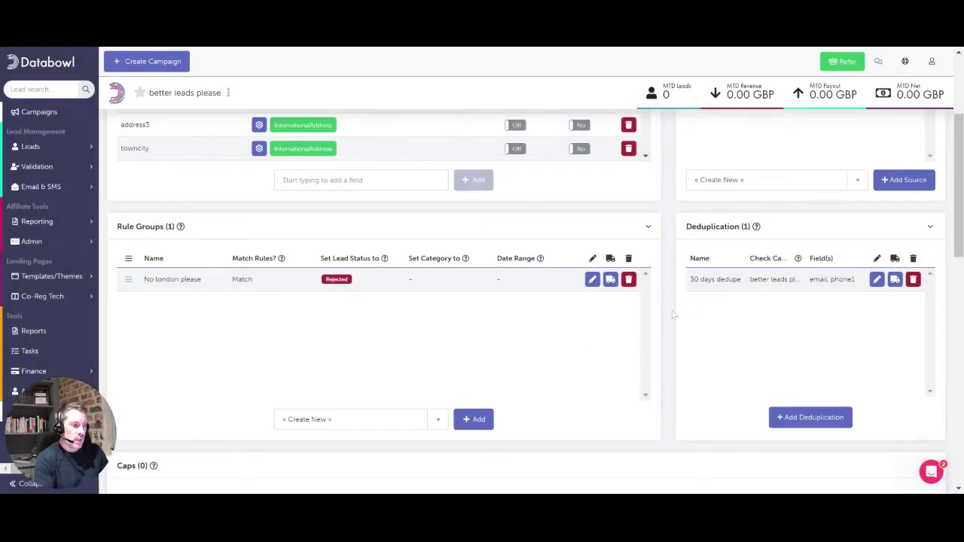
pyautogui.scroll(-3, 674, 314)
pyautogui.scroll(5, 674, 315)
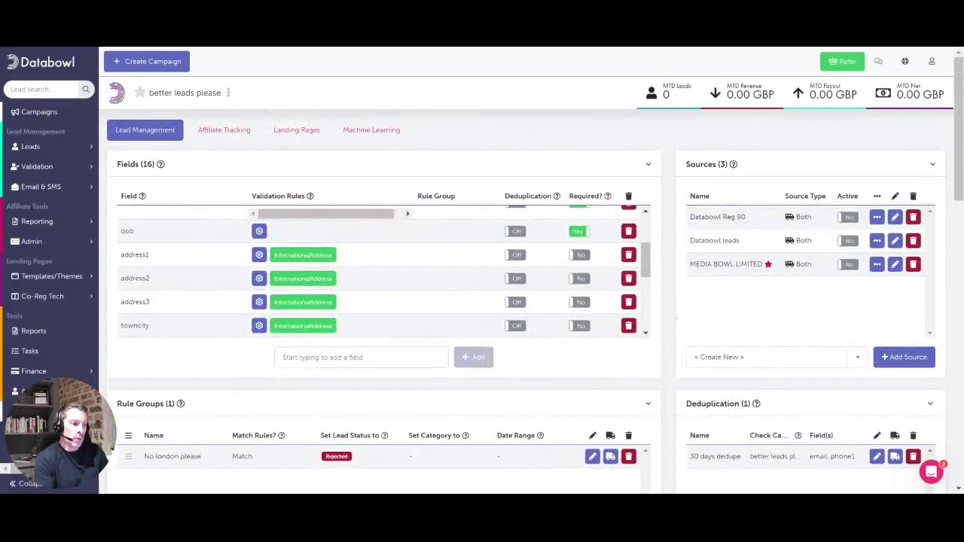
pyautogui.scroll(-1, 527, 286)
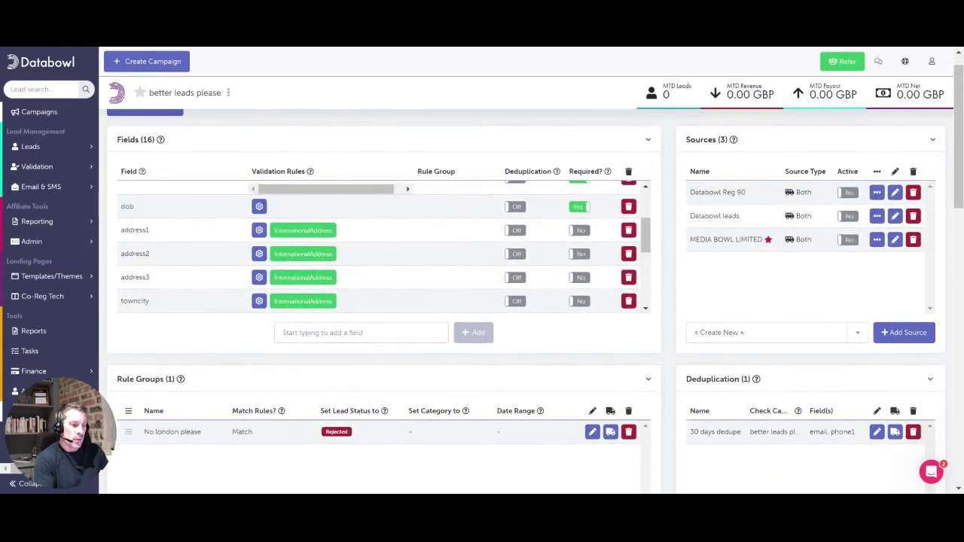
# - Start a new campaign cap named "cap" with a cap amount of 1000
pyautogui.scroll(3, 455, 253)
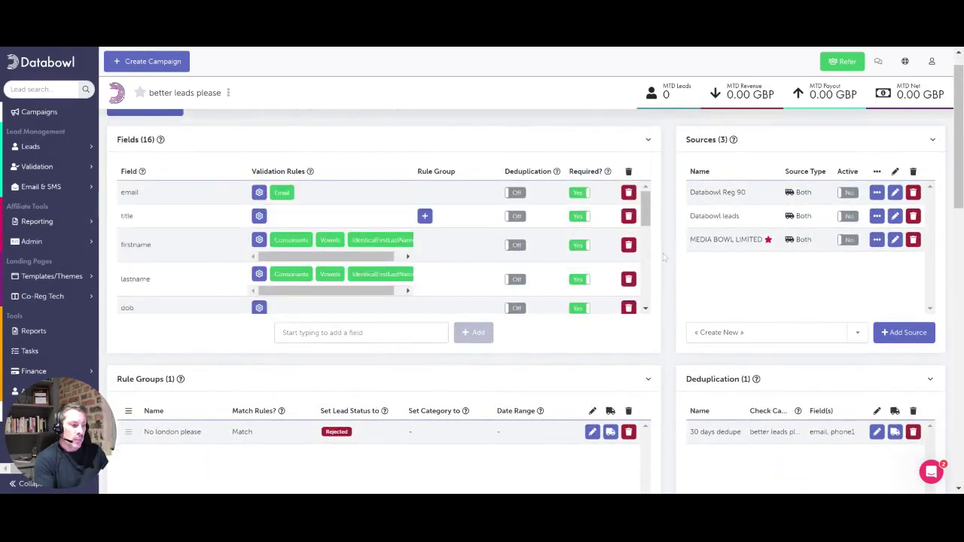
pyautogui.scroll(-8, 663, 253)
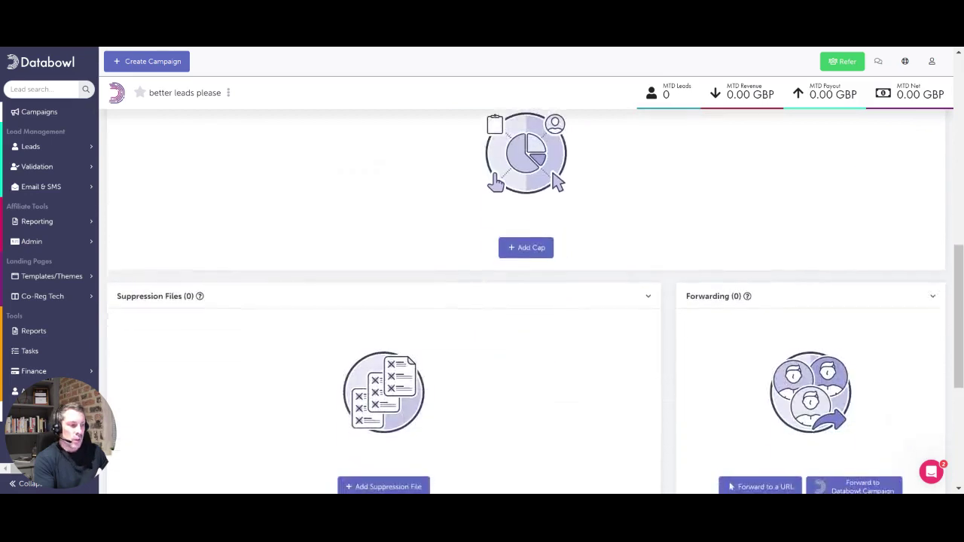
pyautogui.click(535, 292)
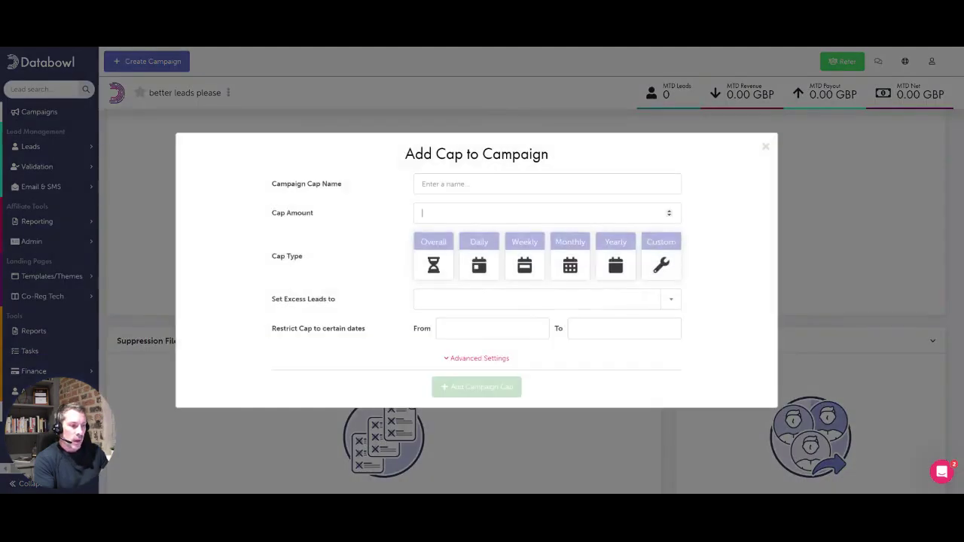
pyautogui.click(425, 213)
pyautogui.write('1000')
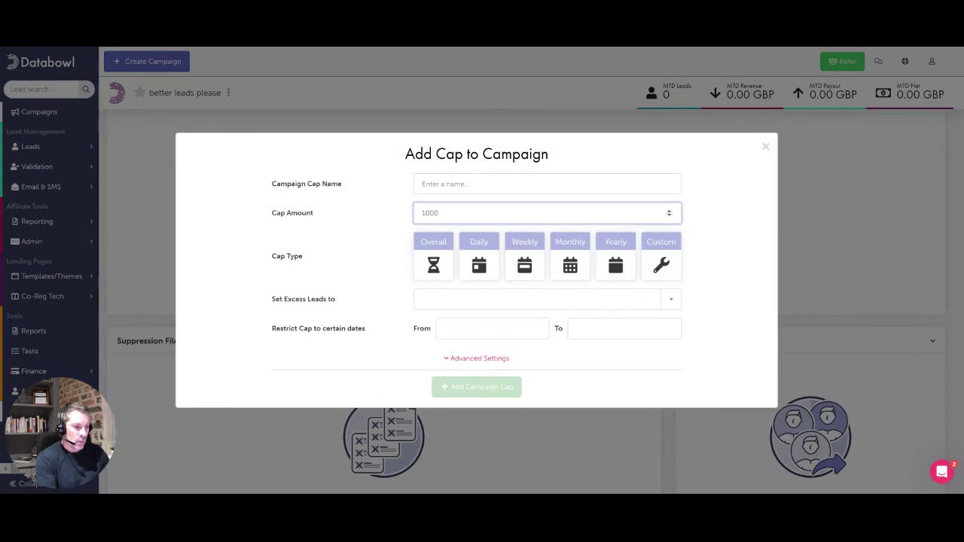
pyautogui.click(422, 184)
pyautogui.write('cap')
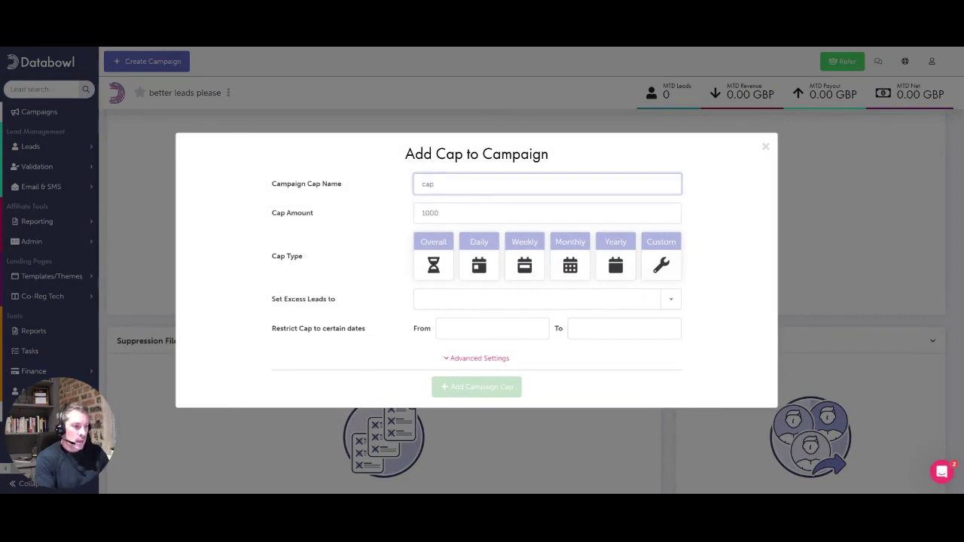
# - Make the cap Monthly, set excess leads to Rejected, and add it to the campaign
pyautogui.click(709, 208)
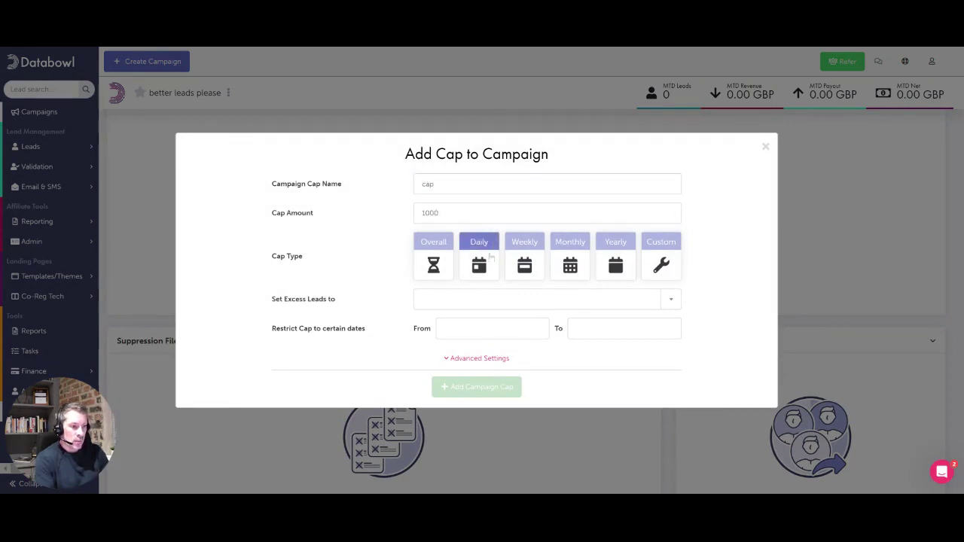
pyautogui.click(580, 262)
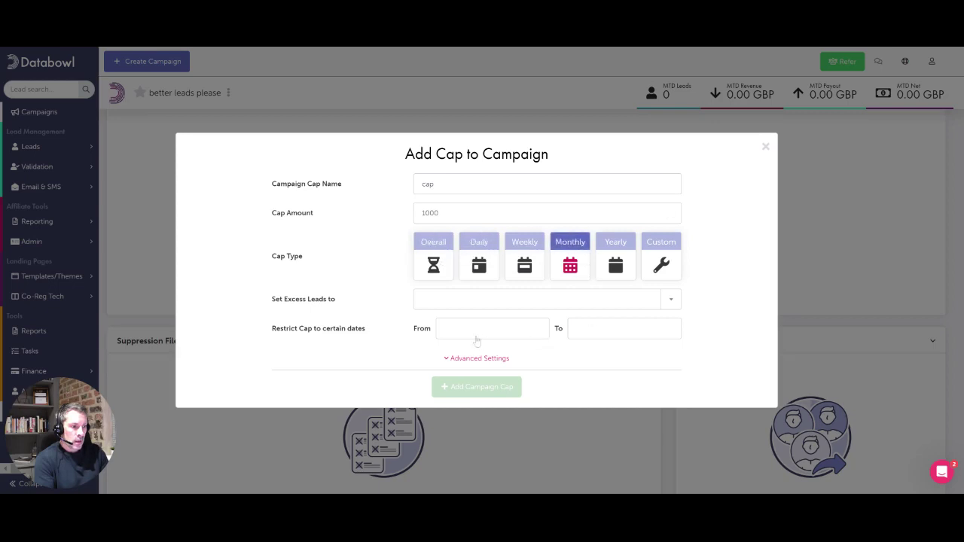
pyautogui.click(513, 305)
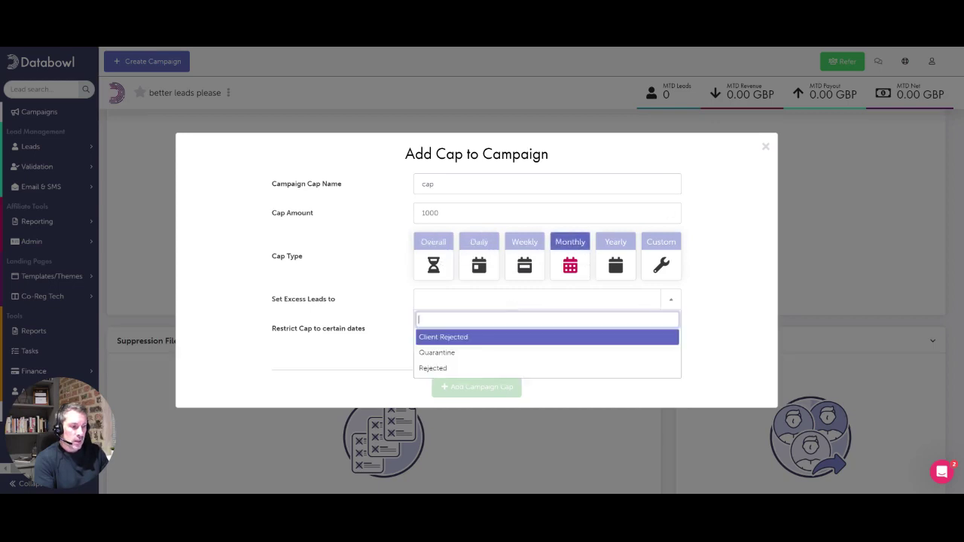
pyautogui.click(493, 367)
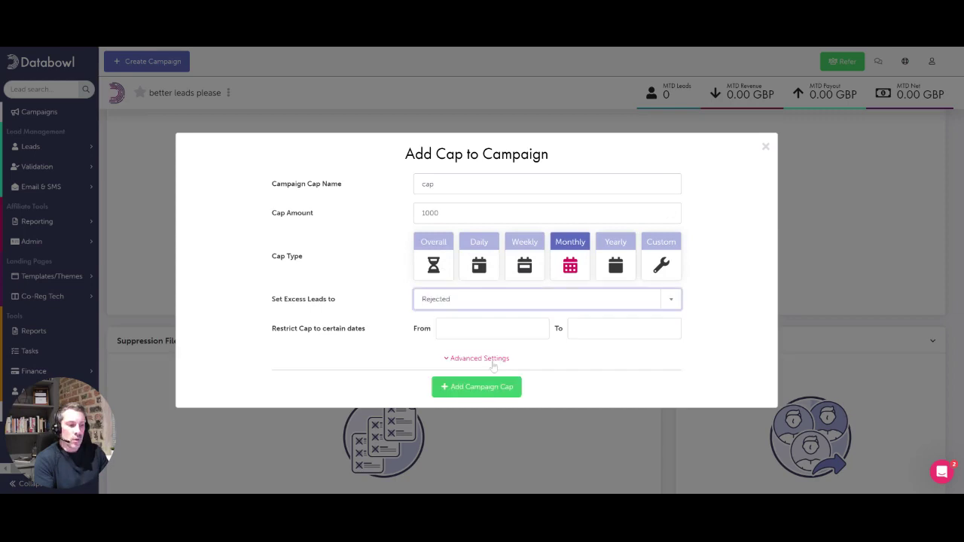
pyautogui.click(479, 387)
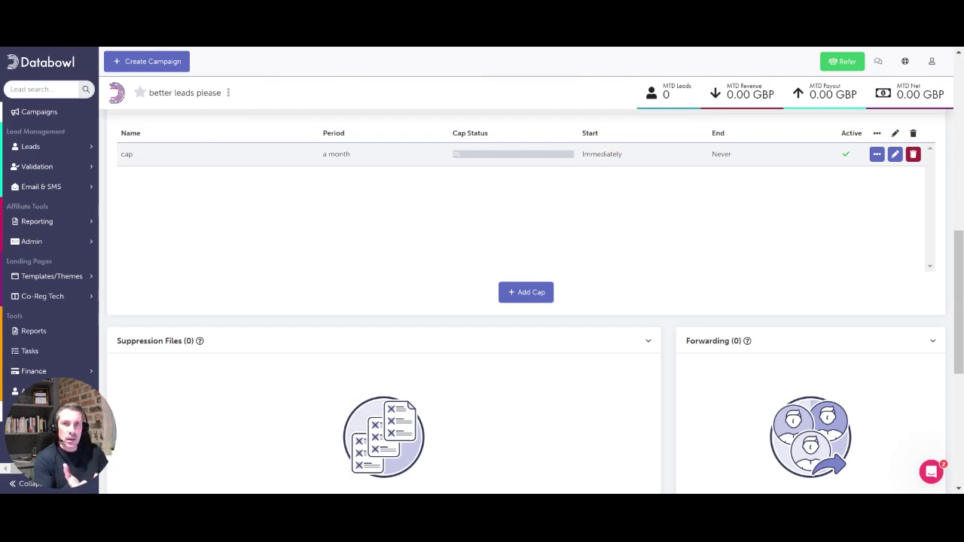
# - Set the cap's supplier limits to 333 for Databowl leads, 333 for Databowl Reg 90 and 334 for MEDIA BOWL LIMITED, and save them
pyautogui.click(876, 154)
pyautogui.click(838, 174)
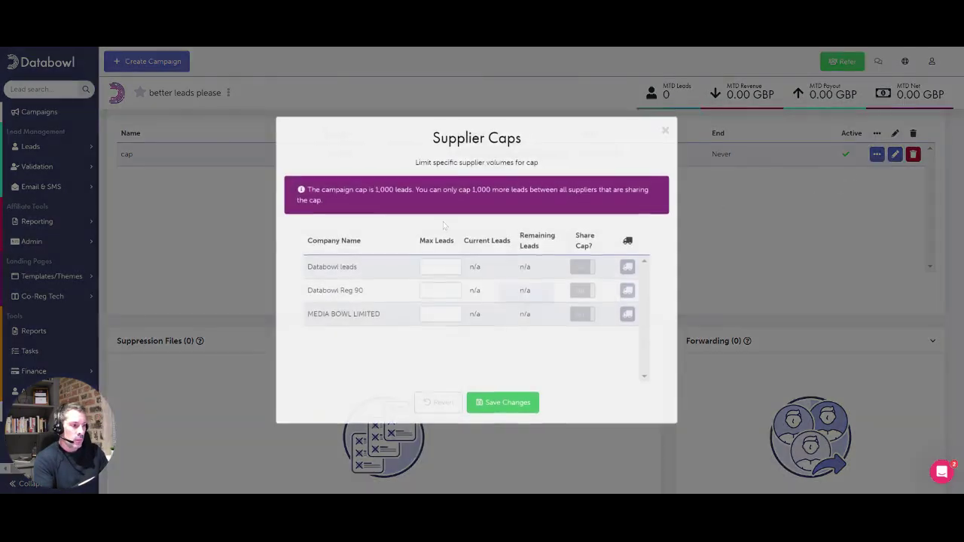
pyautogui.click(439, 266)
pyautogui.write('333')
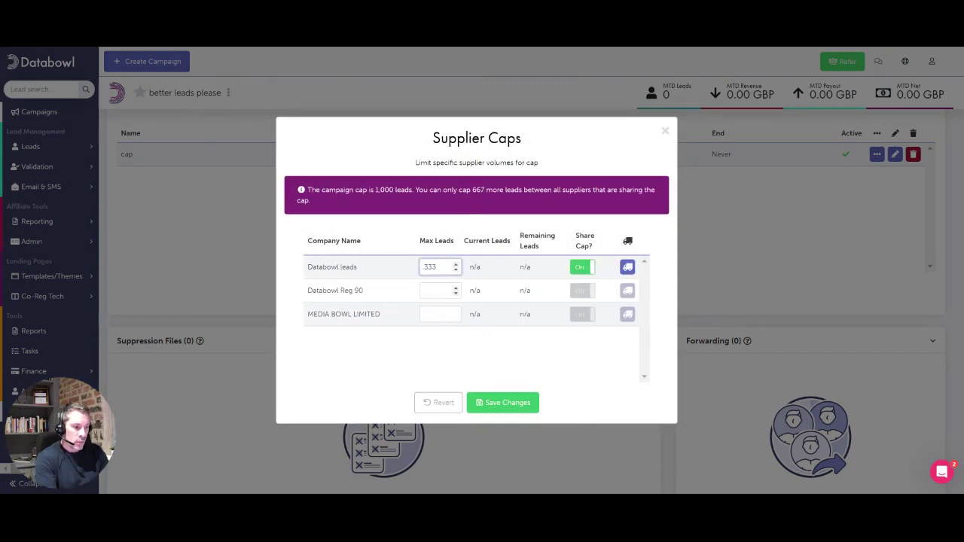
pyautogui.click(450, 290)
pyautogui.write('33')
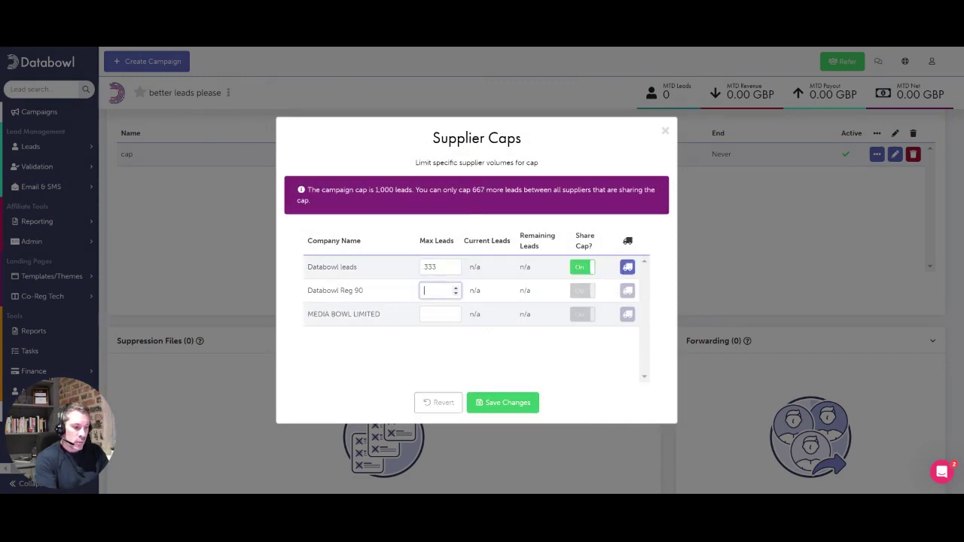
pyautogui.write('3')
pyautogui.click(440, 314)
pyautogui.write('33')
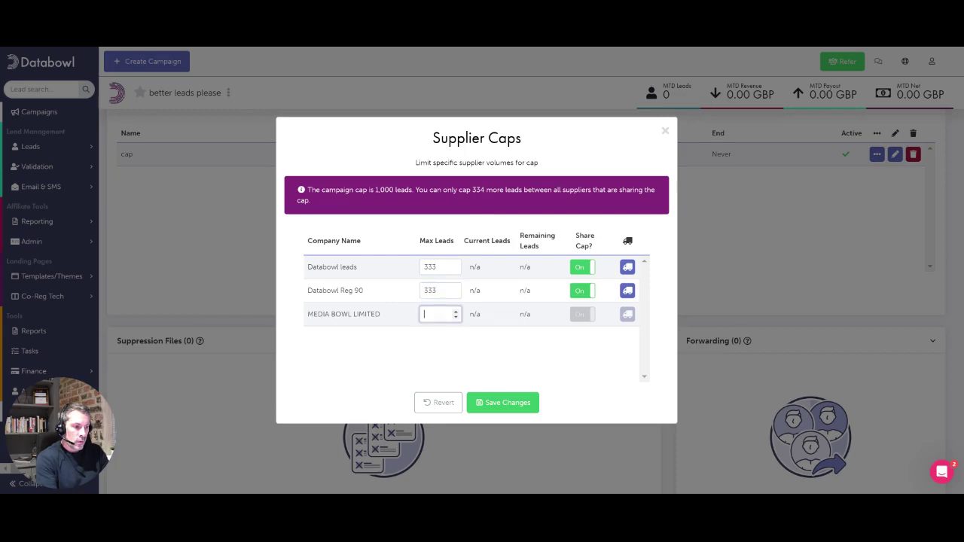
pyautogui.write('4')
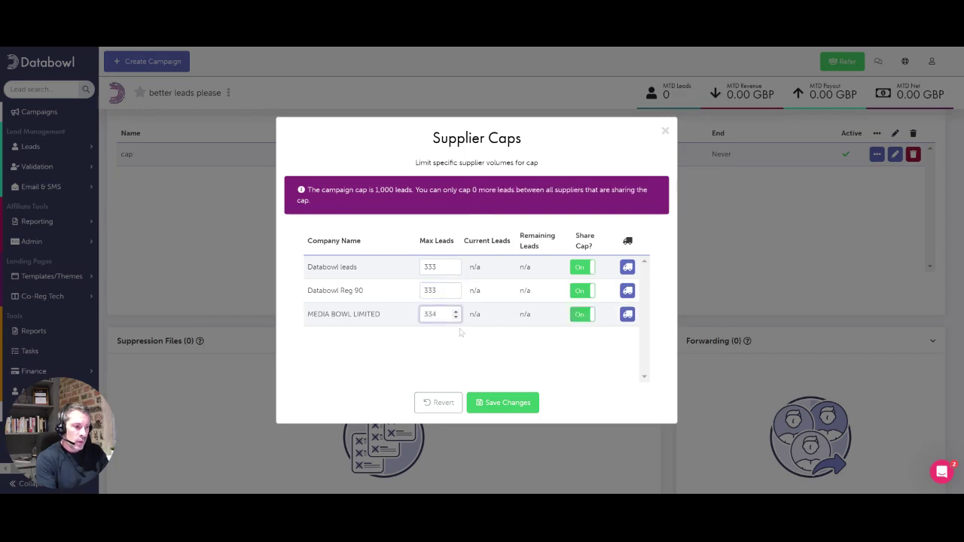
pyautogui.click(509, 404)
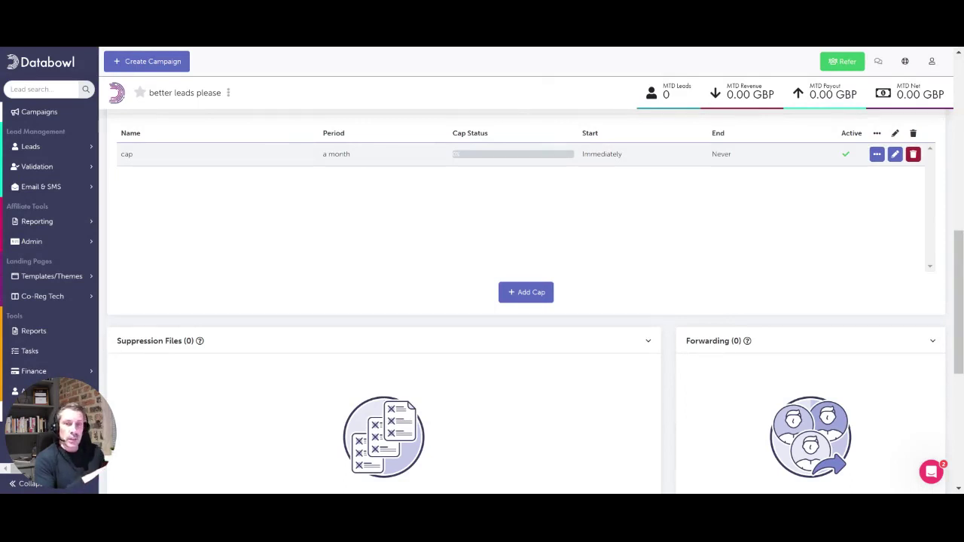
# - Look at the options for adding a suppression file to the campaign, and close the wizard without adding one
pyautogui.scroll(-3, 319, 366)
pyautogui.click(368, 352)
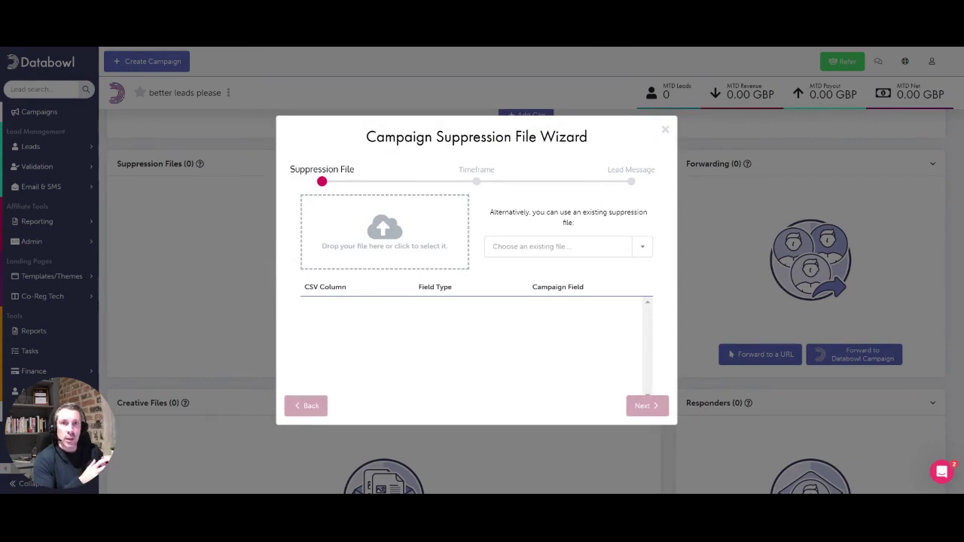
pyautogui.click(665, 129)
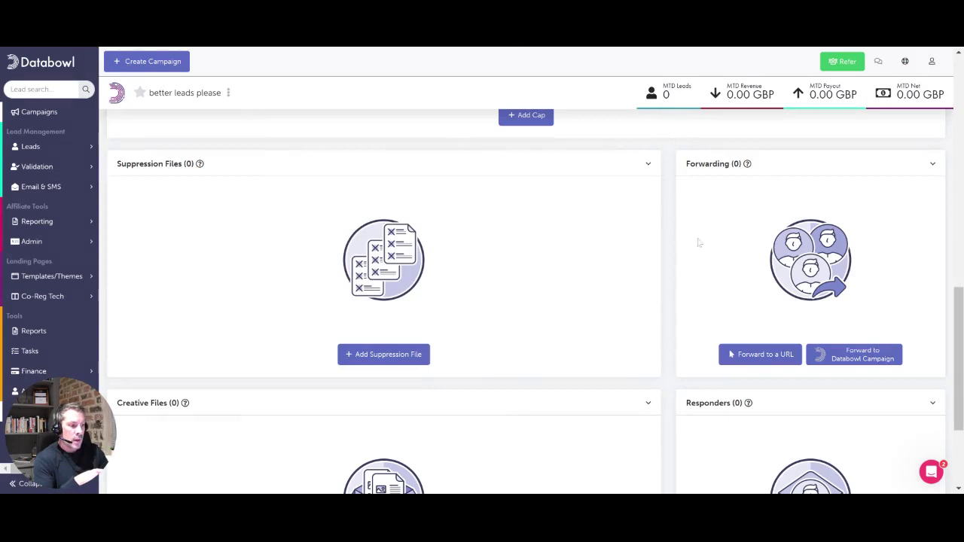
# - Look at the basic details for forwarding leads to a URL, close the wizard without creating one, and return to the upper campaign sections
pyautogui.click(761, 354)
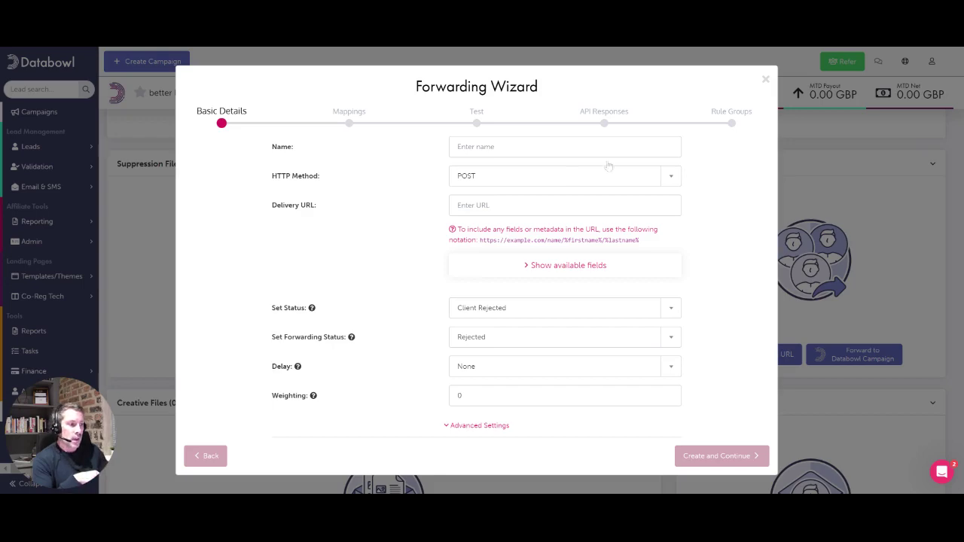
pyautogui.click(765, 79)
pyautogui.scroll(10, 629, 294)
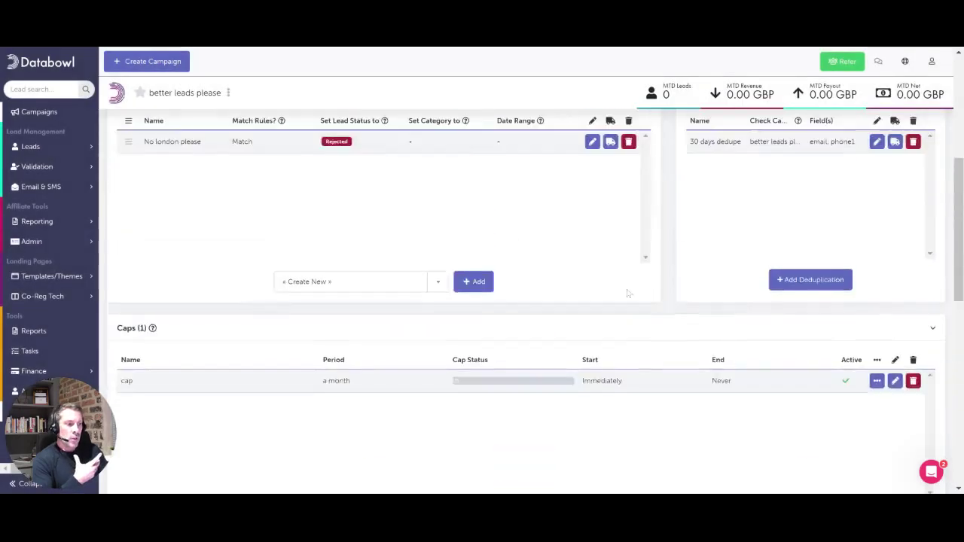